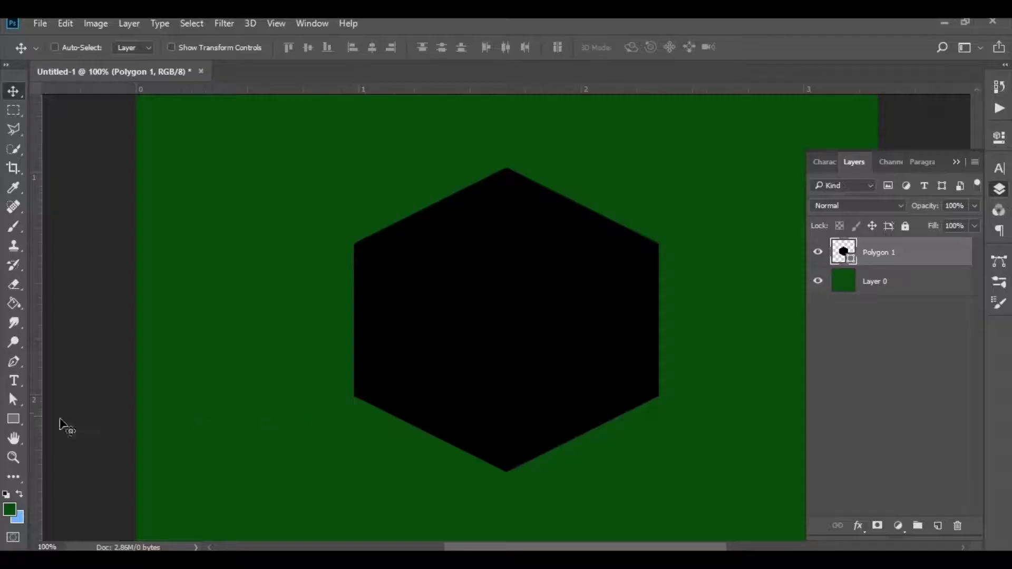
Draw a white 56 × 421 px rectangle from the hexagon's top vertex to its bottom vertex.
{"action": "left_click", "coordinate": [13, 419]}
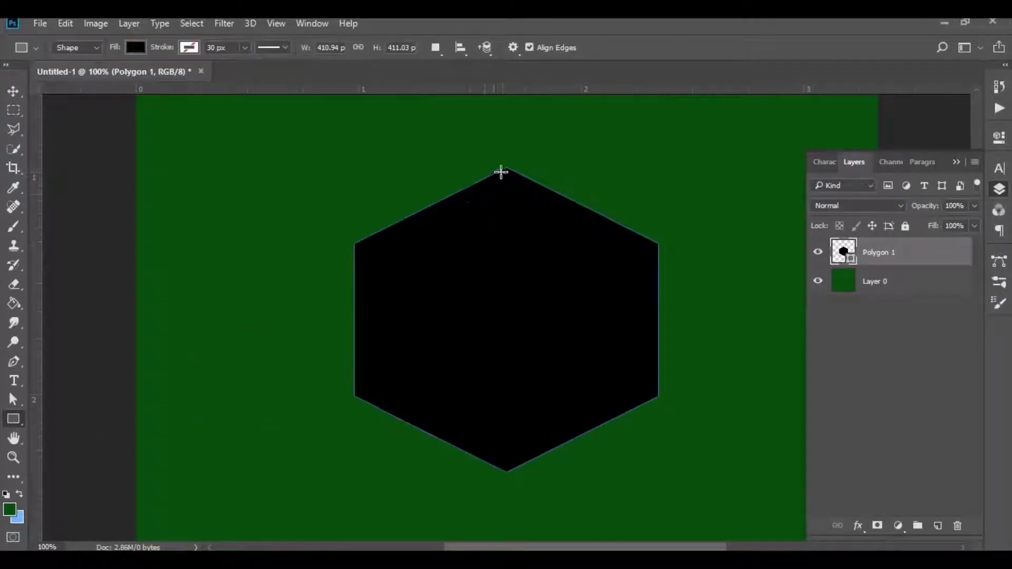
{"action": "left_click_drag", "start_coordinate": [505, 166], "coordinate": [462, 475]}
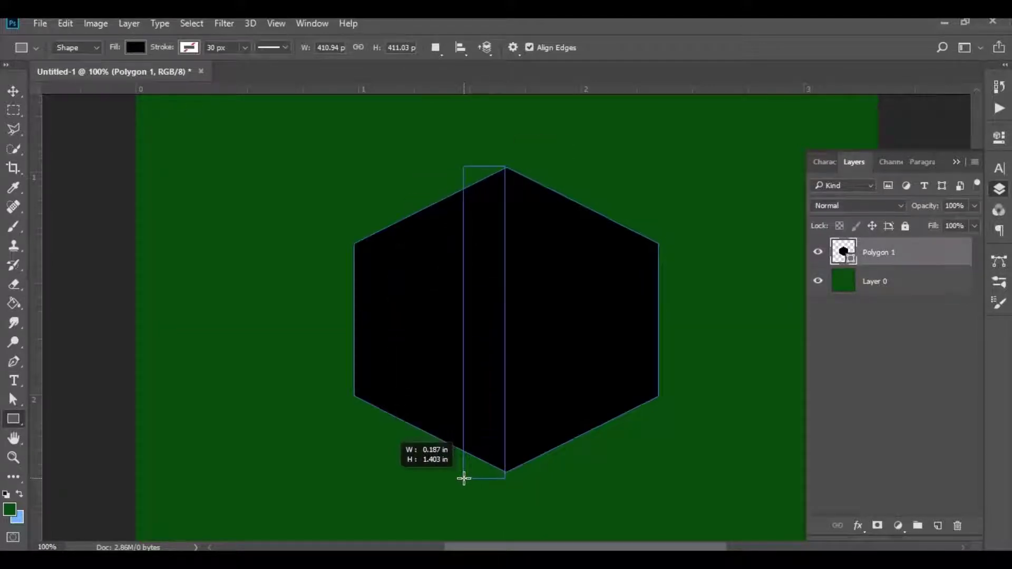
{"action": "left_click_drag", "start_coordinate": [462, 475], "coordinate": [462, 477]}
{"action": "left_click", "coordinate": [135, 48]}
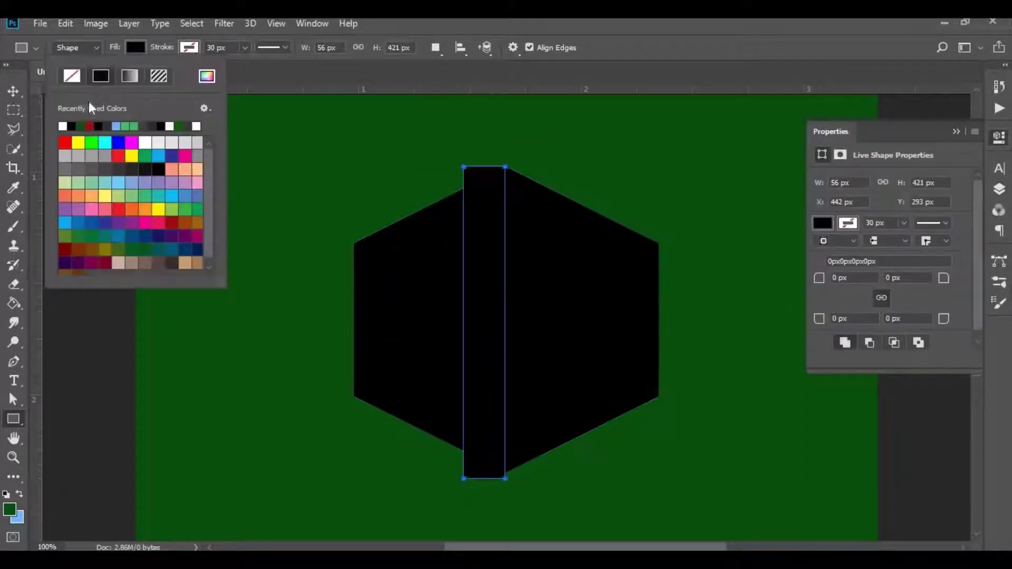
{"action": "left_click", "coordinate": [63, 126]}
{"action": "left_click", "coordinate": [18, 90]}
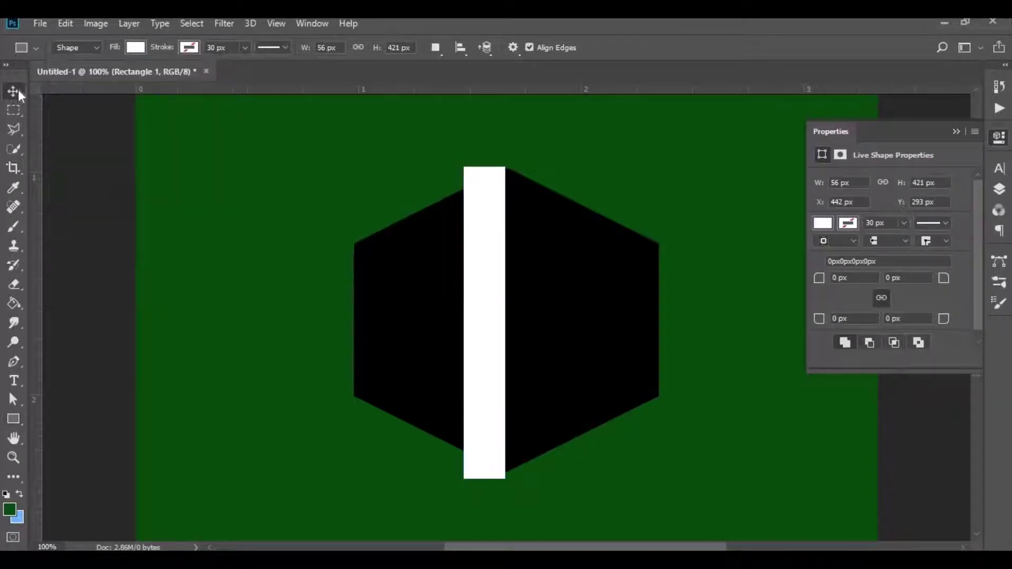
Nudge the bar left, duplicate Rectangle 1 to the hexagon's left edge, and duplicate that copy again.
{"action": "key", "text": "Left"}
{"action": "key", "text": "Left"}
{"action": "key", "text": "Left"}
{"action": "key", "text": "Left"}
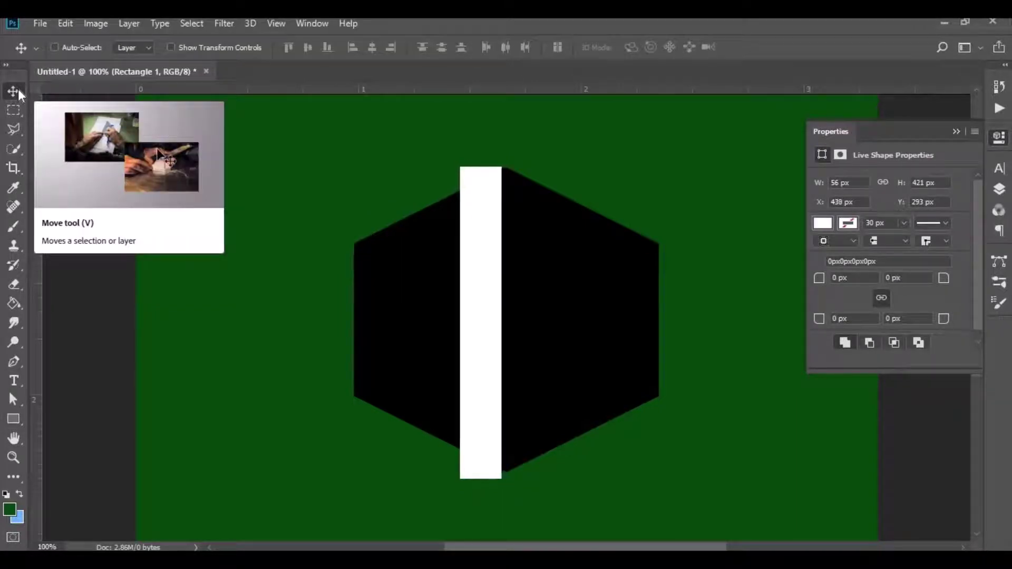
{"action": "key", "text": "Left"}
{"action": "key", "text": "Left"}
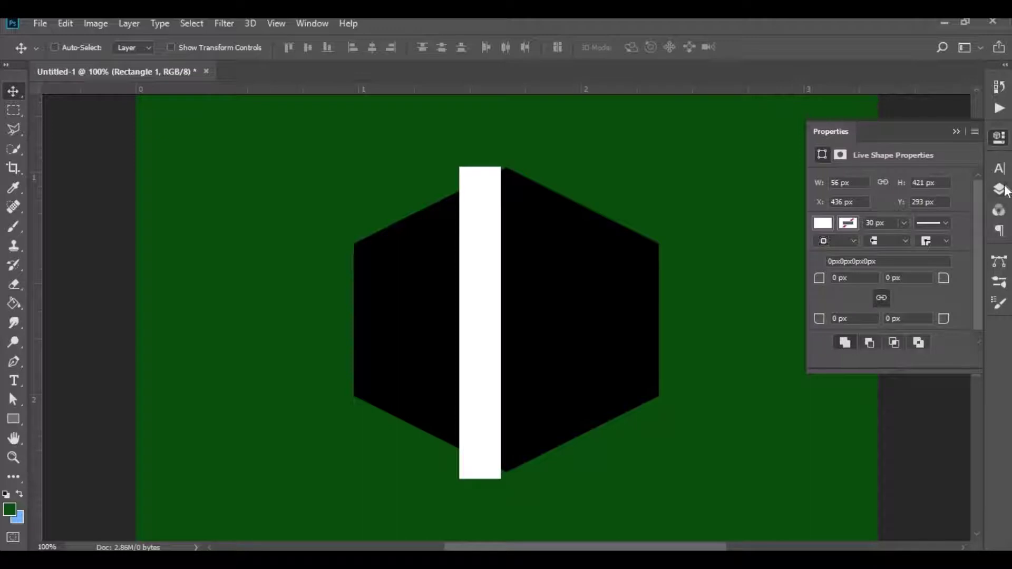
{"action": "left_click", "coordinate": [1003, 188]}
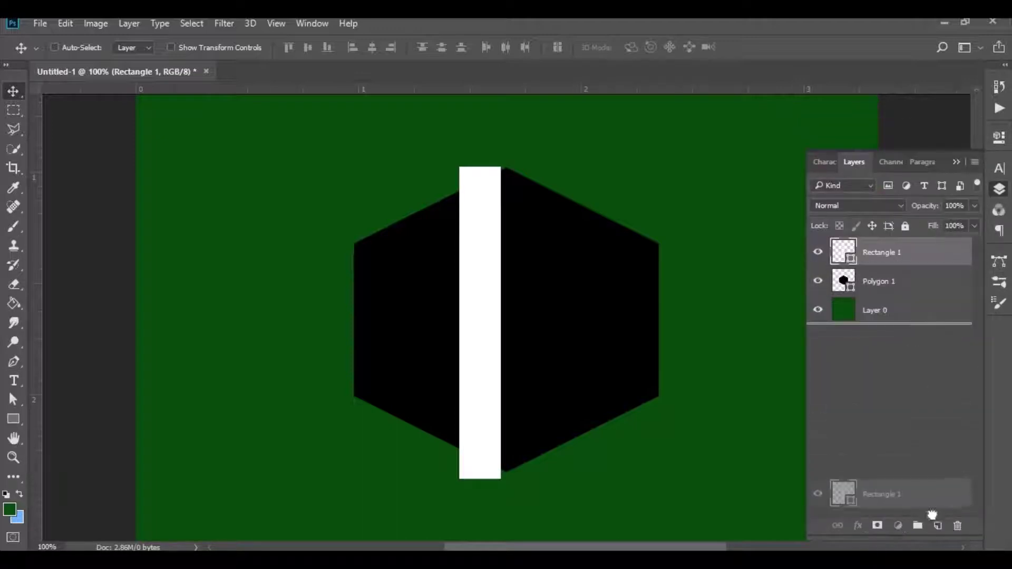
{"action": "left_click_drag", "start_coordinate": [898, 259], "coordinate": [938, 525]}
{"action": "left_click_drag", "start_coordinate": [429, 271], "coordinate": [370, 281]}
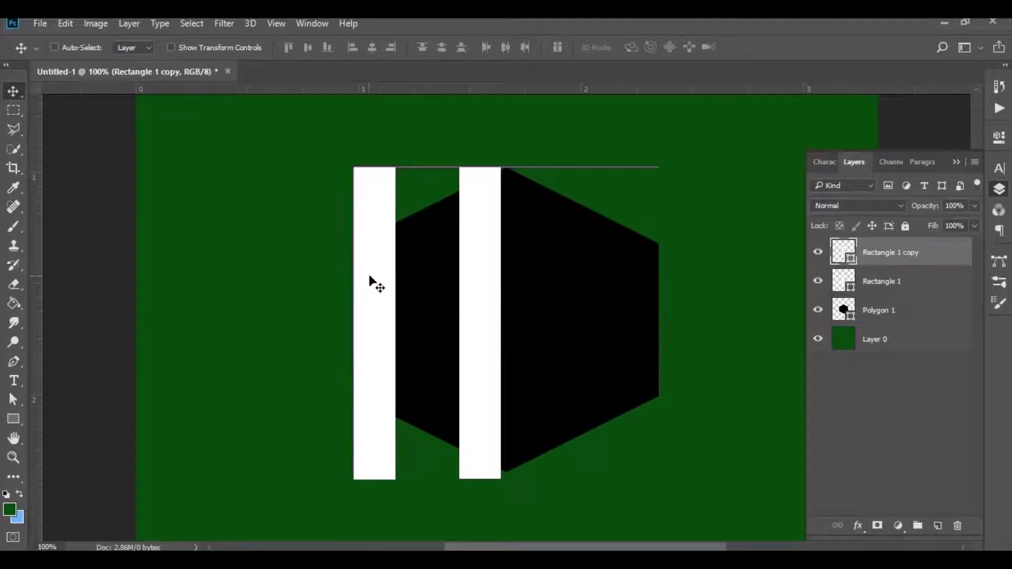
{"action": "left_click_drag", "start_coordinate": [905, 263], "coordinate": [942, 523]}
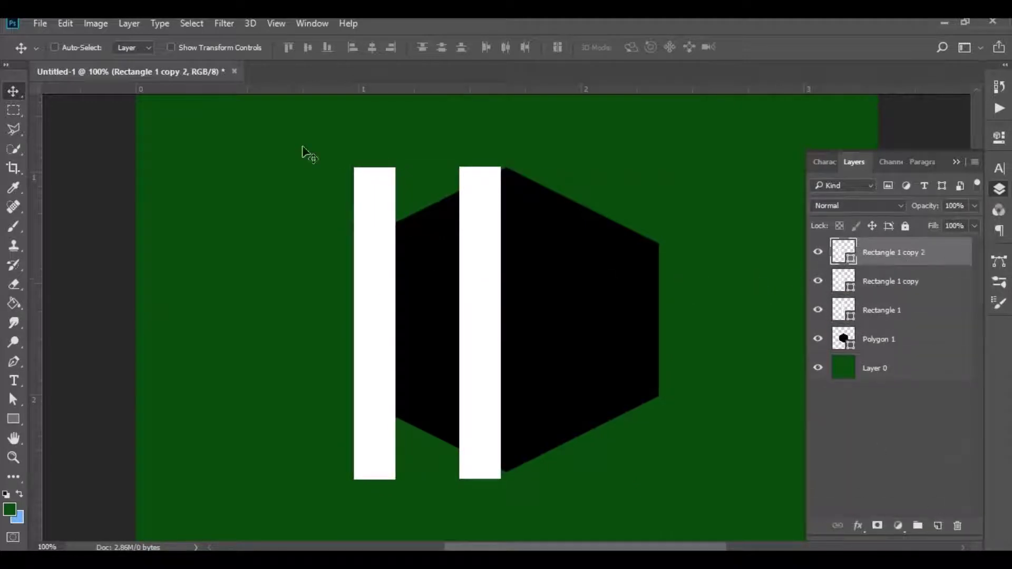
Shorten Rectangle 1 copy 2, rotate it 90° clockwise, and move it up across the bar tops.
{"action": "key", "text": "ctrl+t"}
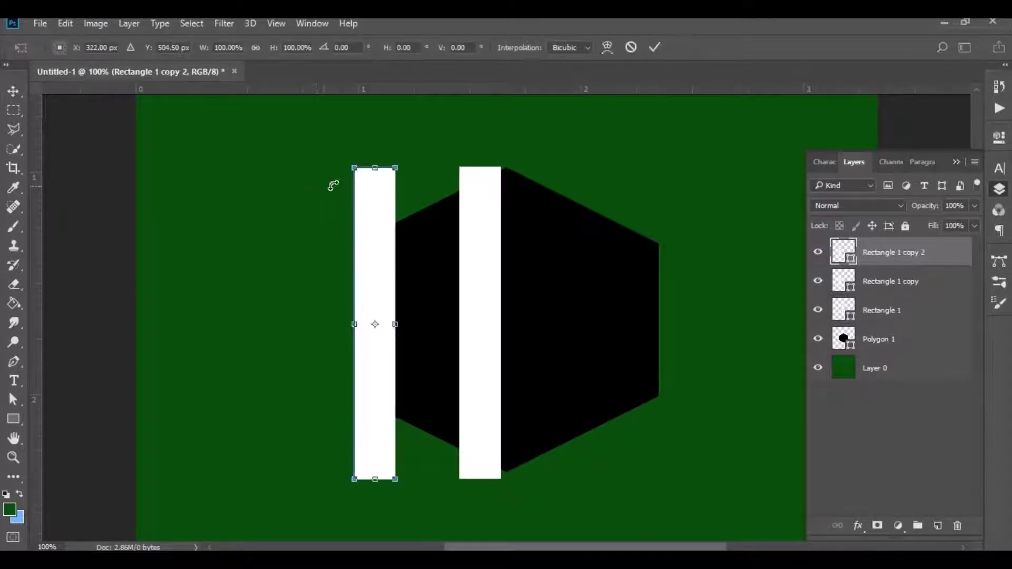
{"action": "left_click_drag", "start_coordinate": [374, 167], "coordinate": [375, 264]}
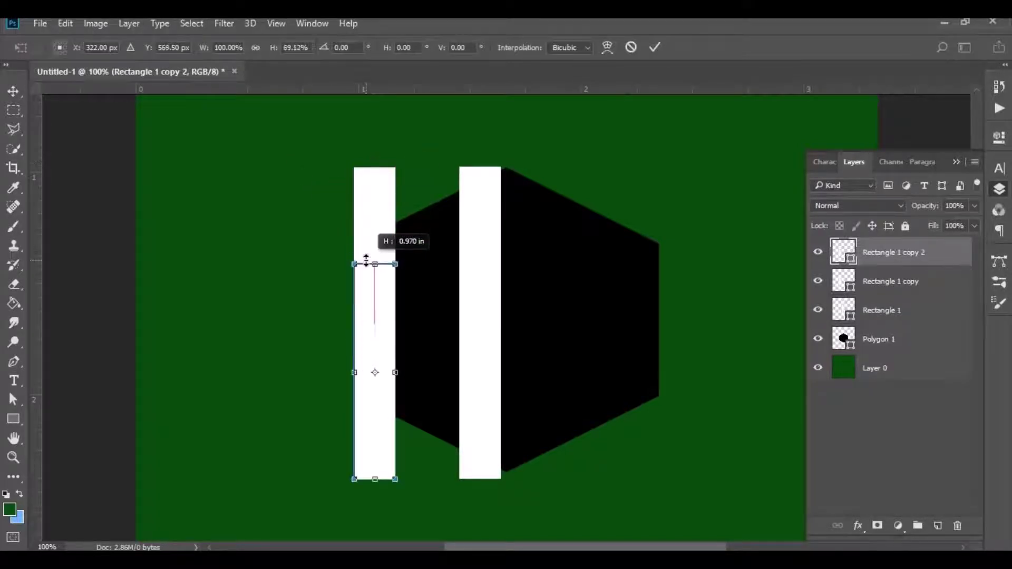
{"action": "right_click", "coordinate": [384, 288]}
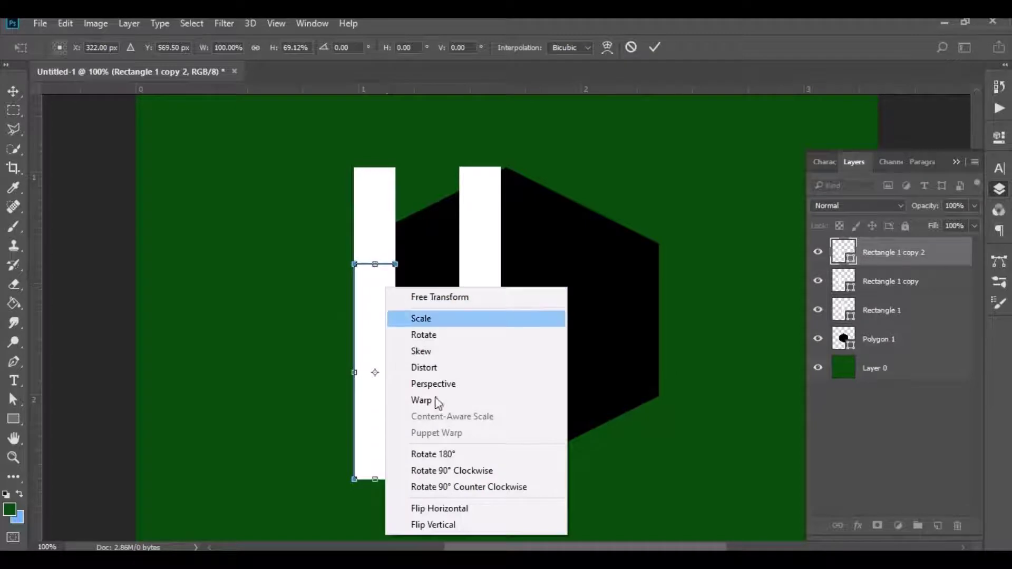
{"action": "left_click", "coordinate": [448, 470]}
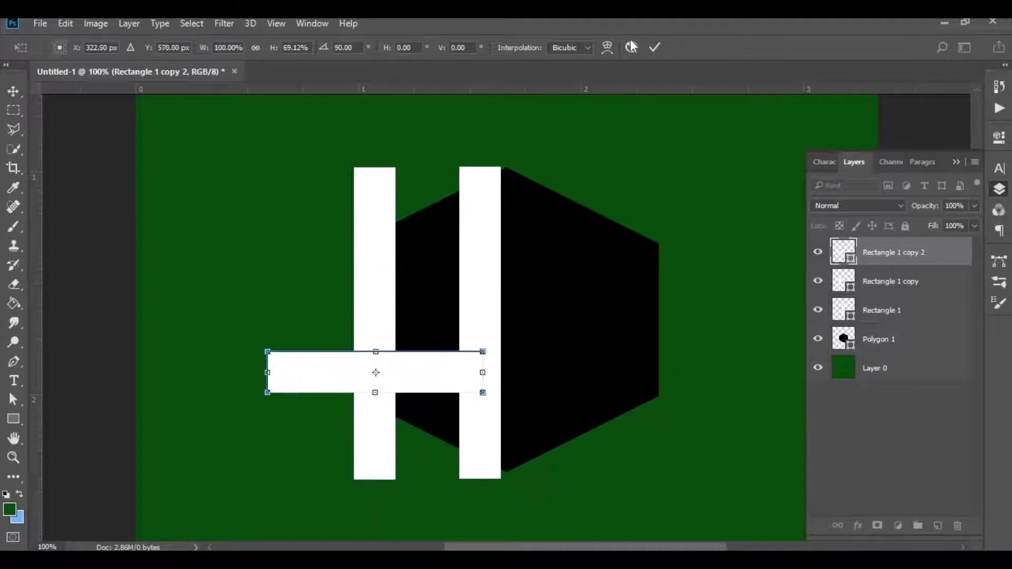
{"action": "left_click", "coordinate": [650, 48]}
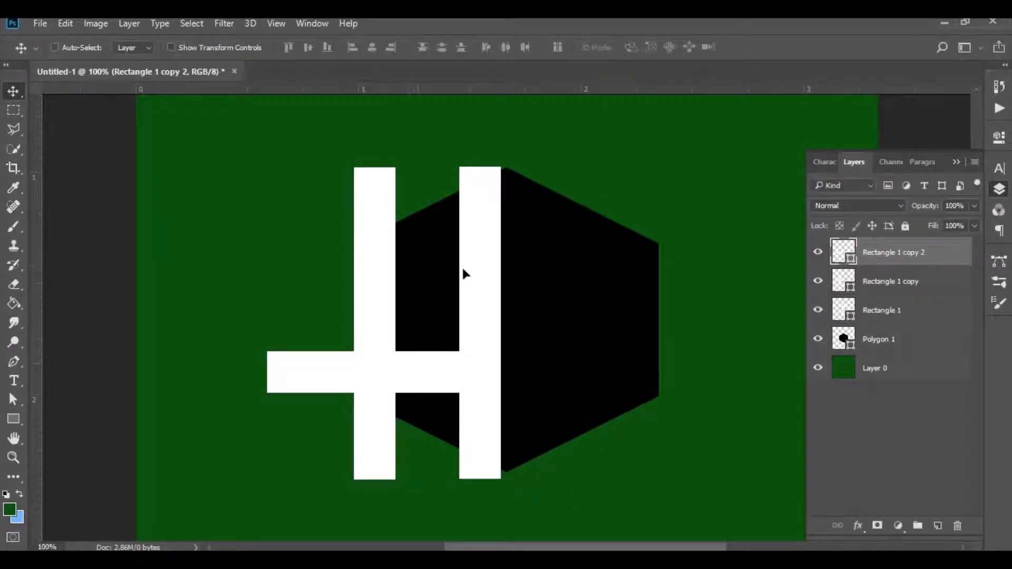
{"action": "left_click_drag", "start_coordinate": [408, 371], "coordinate": [462, 238]}
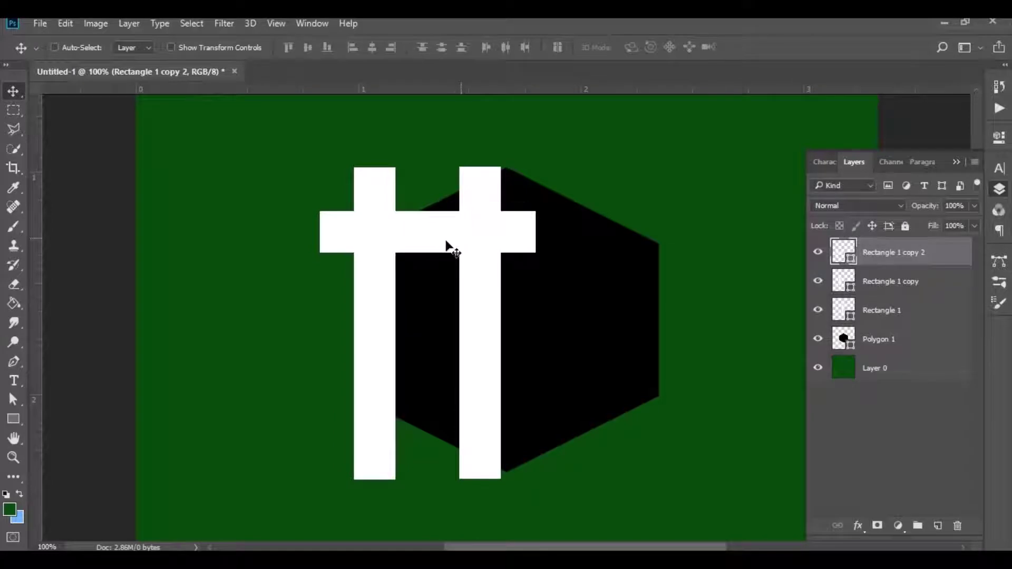
Tilt the horizontal bar about -26° to slant up to the right, then nudge it up.
{"action": "key", "text": "ctrl+t"}
{"action": "left_click_drag", "start_coordinate": [285, 194], "coordinate": [289, 254]}
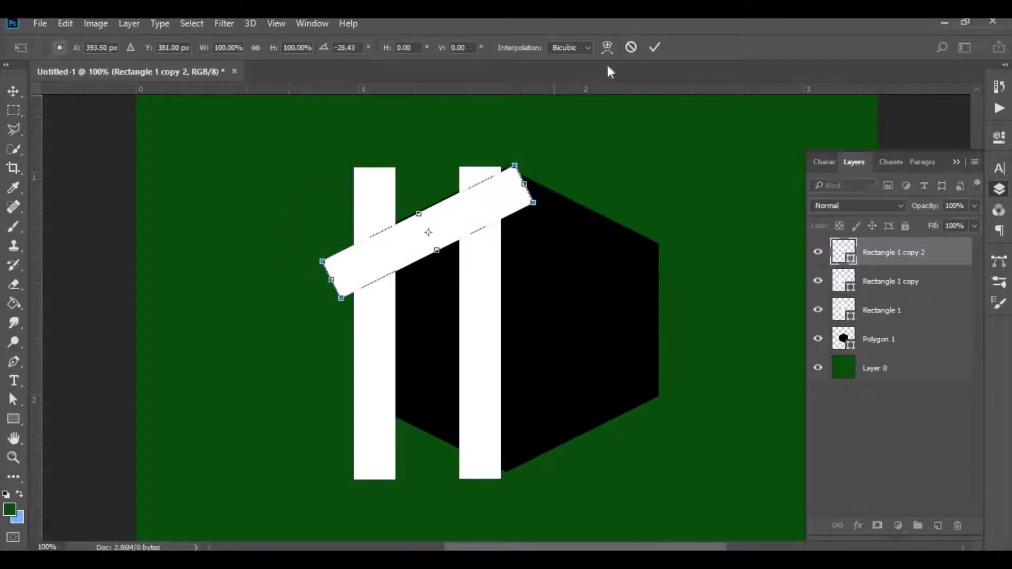
{"action": "left_click", "coordinate": [659, 44]}
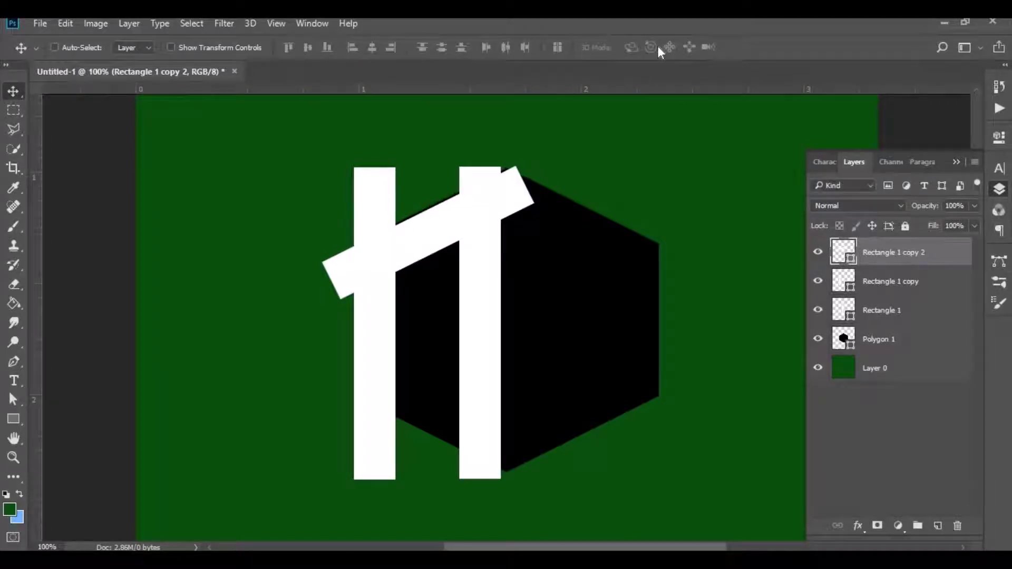
{"action": "key", "text": "Up"}
{"action": "key", "text": "Up"}
{"action": "key", "text": "Up"}
{"action": "key", "text": "Up"}
{"action": "key", "text": "Up"}
{"action": "key", "text": "Up"}
{"action": "key", "text": "Up"}
{"action": "key", "text": "Up"}
{"action": "key", "text": "Up"}
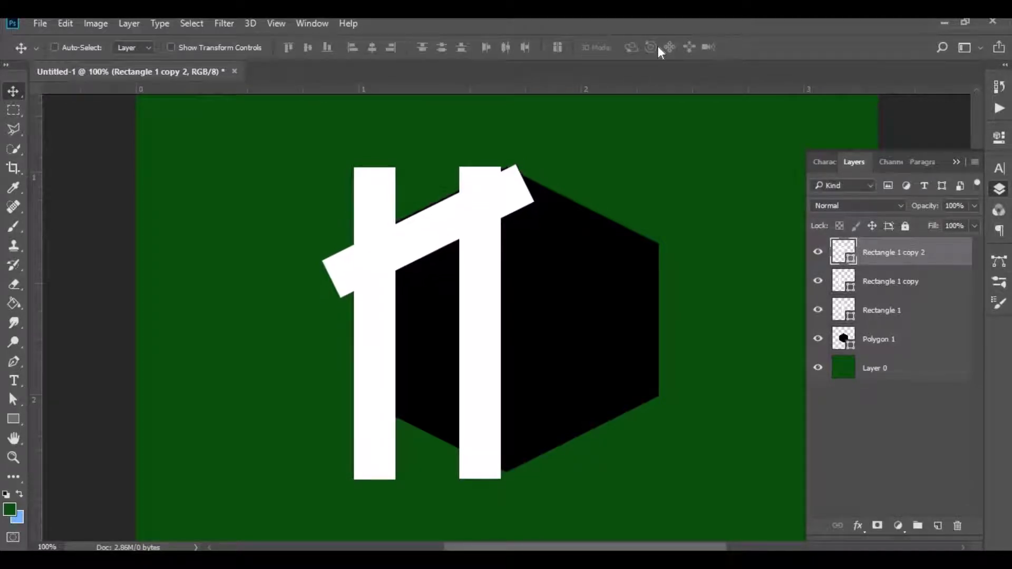
{"action": "key", "text": "Up"}
{"action": "key", "text": "Up"}
{"action": "key", "text": "Up"}
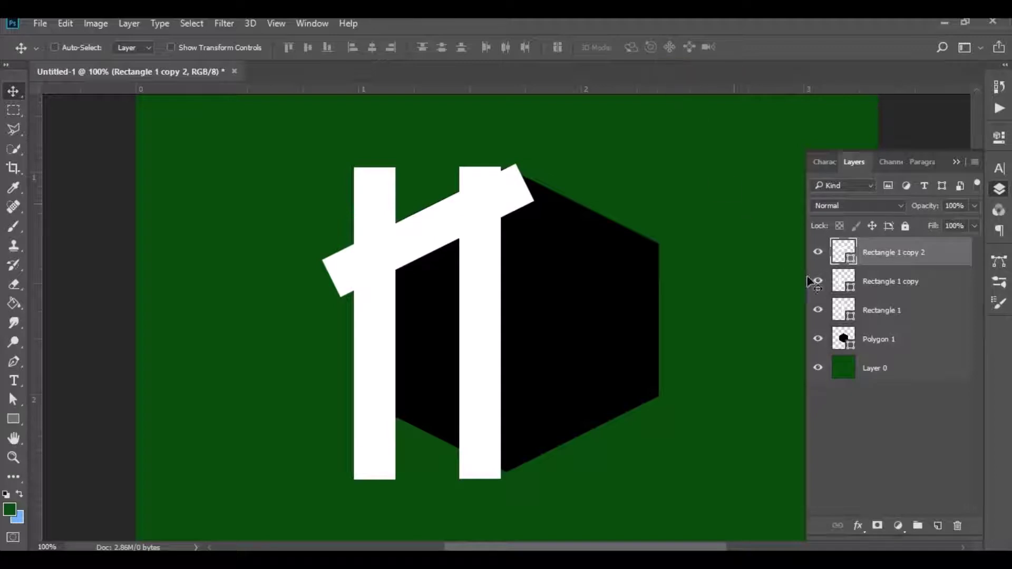
Duplicate the left bar, rotate it 90°, and shorten it to 36.10% as a crossbar between the uprights.
{"action": "left_click_drag", "start_coordinate": [895, 293], "coordinate": [931, 506]}
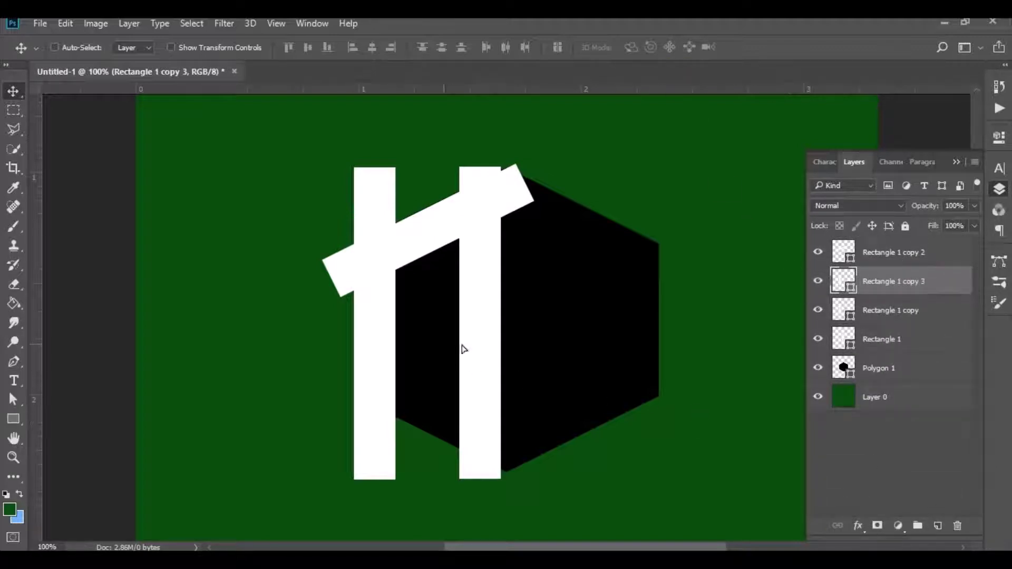
{"action": "left_click_drag", "start_coordinate": [461, 350], "coordinate": [499, 353]}
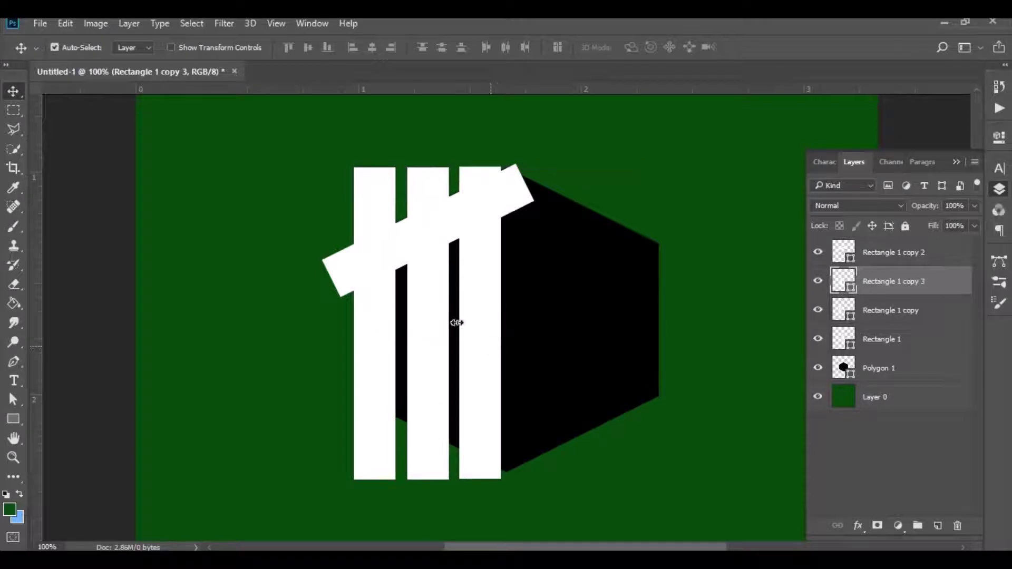
{"action": "key", "text": "ctrl+t"}
{"action": "right_click", "coordinate": [436, 306]}
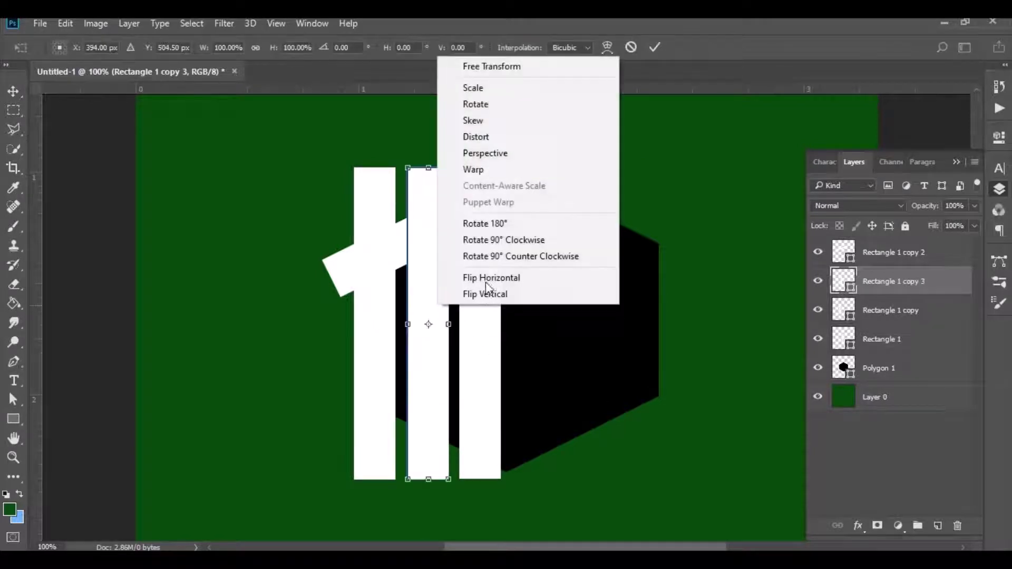
{"action": "left_click", "coordinate": [507, 239]}
{"action": "left_click_drag", "start_coordinate": [273, 323], "coordinate": [380, 324]}
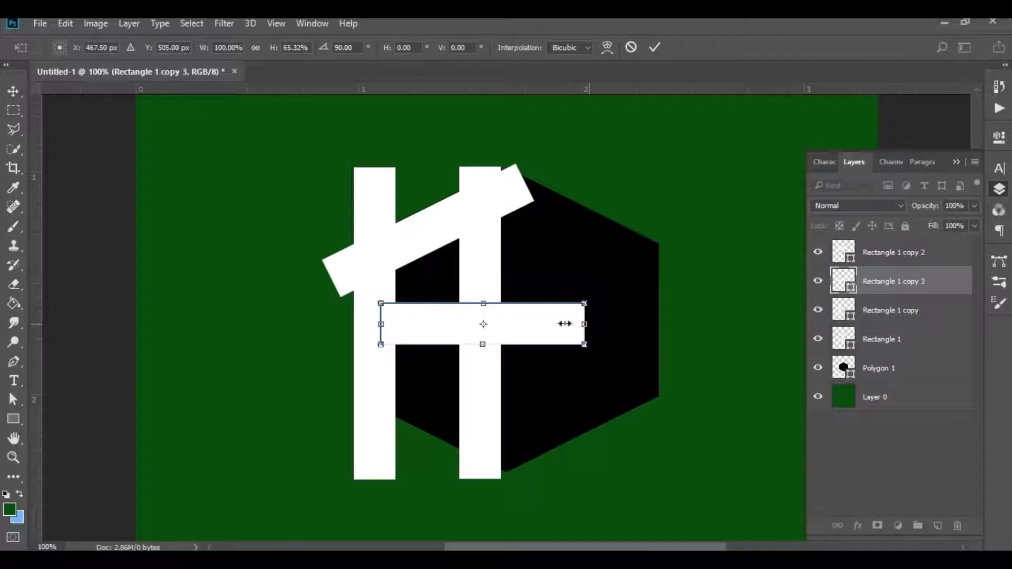
{"action": "left_click_drag", "start_coordinate": [565, 323], "coordinate": [457, 317]}
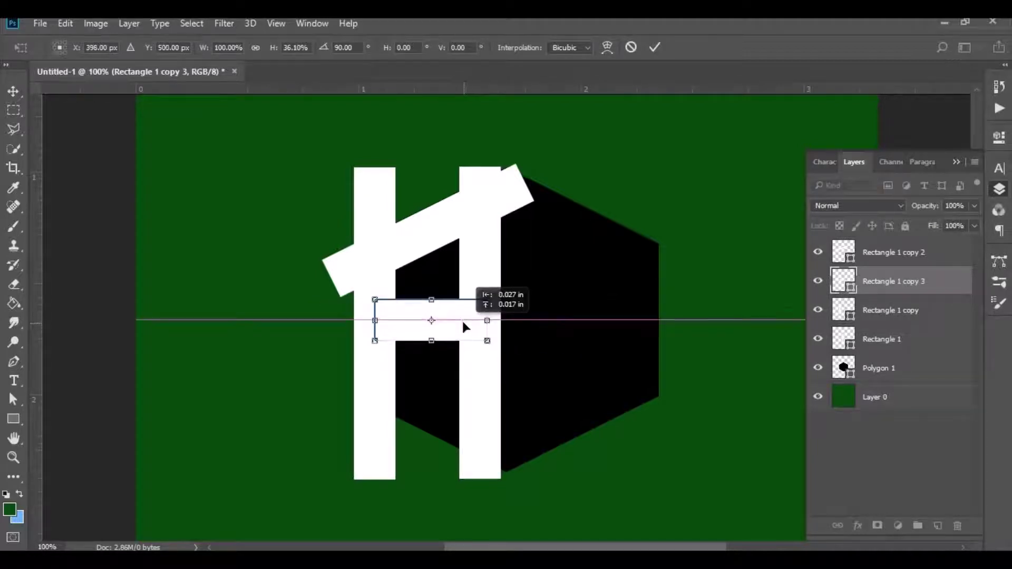
{"action": "left_click", "coordinate": [656, 48]}
{"action": "scroll", "coordinate": [685, 364], "scroll_direction": "up", "scroll_amount": 2}
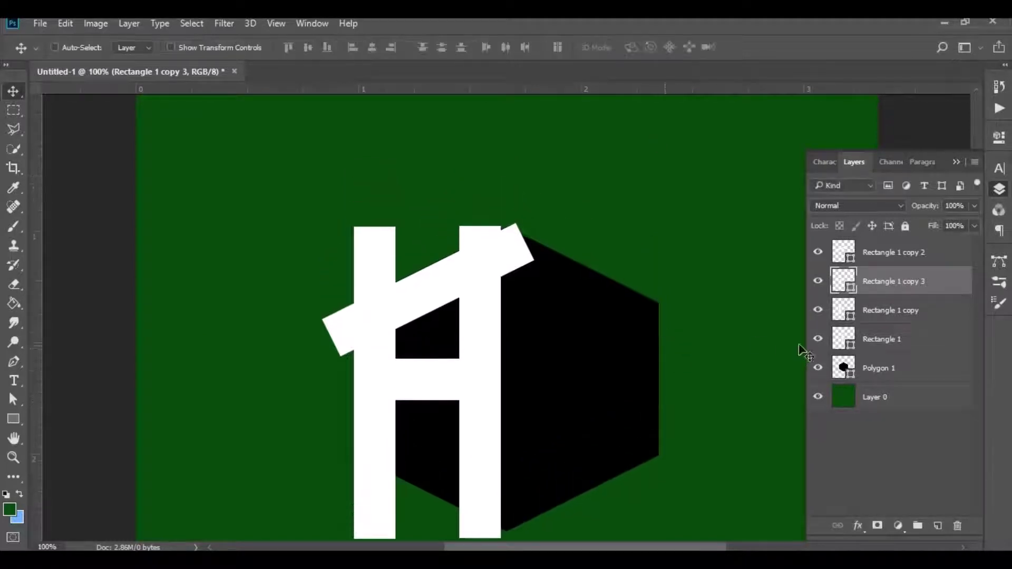
Raise the bottom end of the right upright, Rectangle 1, by nudging its bottom anchors up.
{"action": "key", "text": "alt+bracketleft"}
{"action": "key", "text": "alt+bracketleft"}
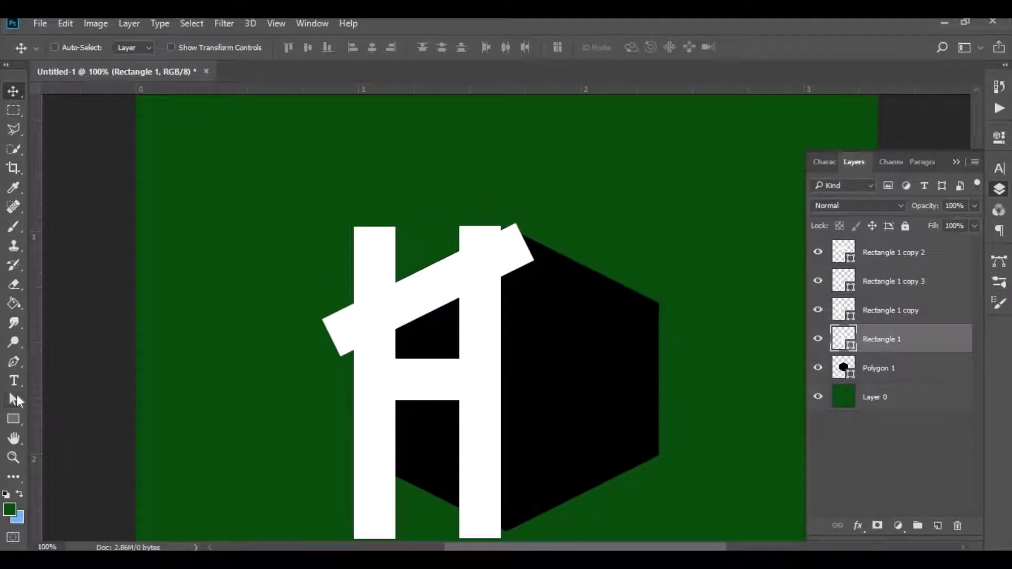
{"action": "key", "text": "a"}
{"action": "scroll", "coordinate": [496, 245], "scroll_direction": "down", "scroll_amount": 2}
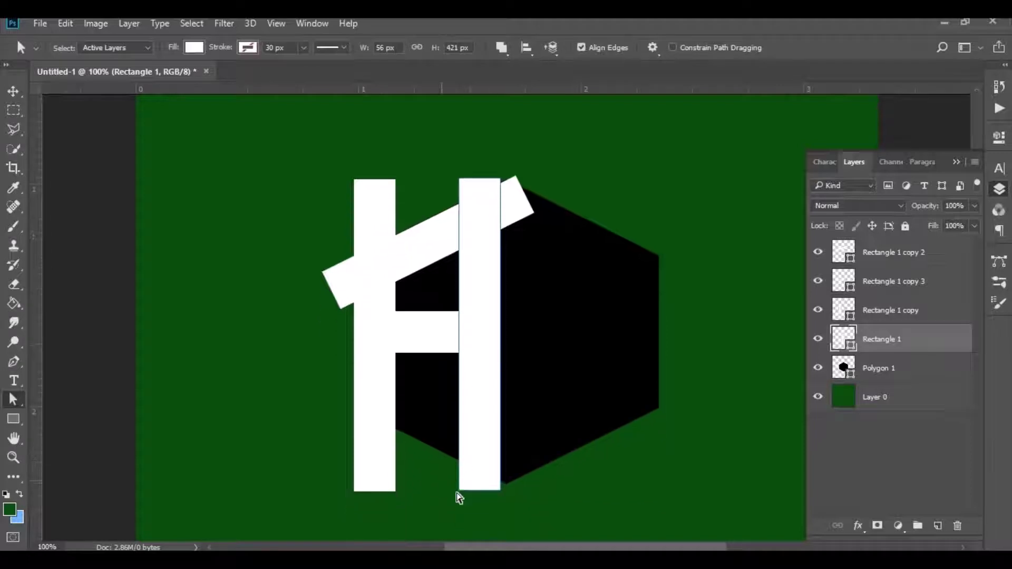
{"action": "left_click_drag", "start_coordinate": [441, 481], "coordinate": [507, 513]}
{"action": "key", "text": "Up"}
{"action": "key", "text": "Up"}
{"action": "key", "text": "Up"}
{"action": "key", "text": "Up"}
{"action": "key", "text": "Up"}
{"action": "key", "text": "Up"}
{"action": "key", "text": "Up"}
{"action": "key", "text": "Up"}
{"action": "key", "text": "Up"}
{"action": "key", "text": "Up"}
{"action": "key", "text": "Up"}
{"action": "key", "text": "Up"}
{"action": "key", "text": "Up"}
{"action": "left_click_drag", "start_coordinate": [445, 464], "coordinate": [470, 502]}
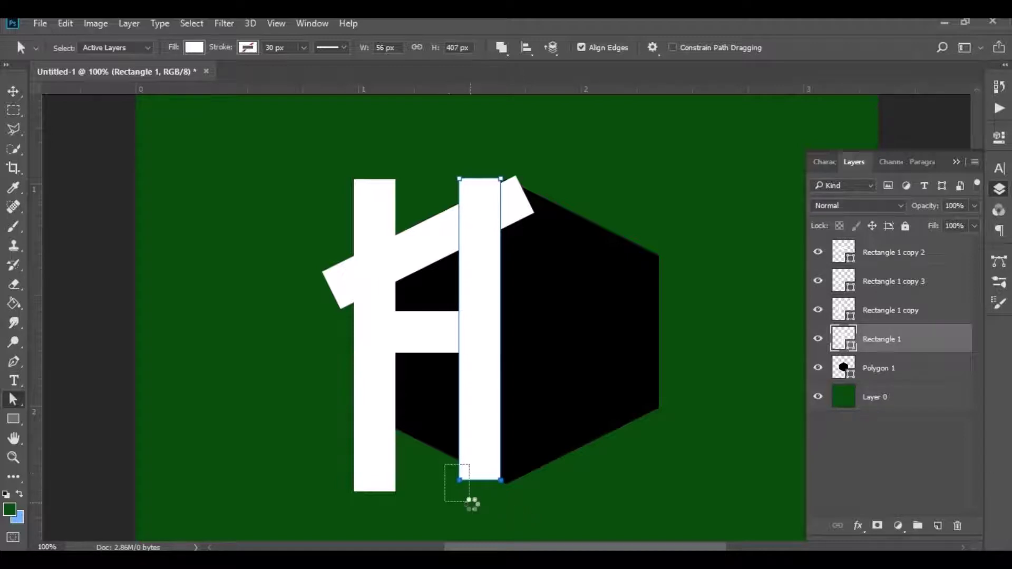
{"action": "key", "text": "Up"}
{"action": "key", "text": "Up"}
{"action": "key", "text": "Up"}
{"action": "key", "text": "Up"}
{"action": "key", "text": "Up"}
{"action": "key", "text": "Up"}
{"action": "key", "text": "Up"}
{"action": "key", "text": "Up"}
{"action": "key", "text": "Up"}
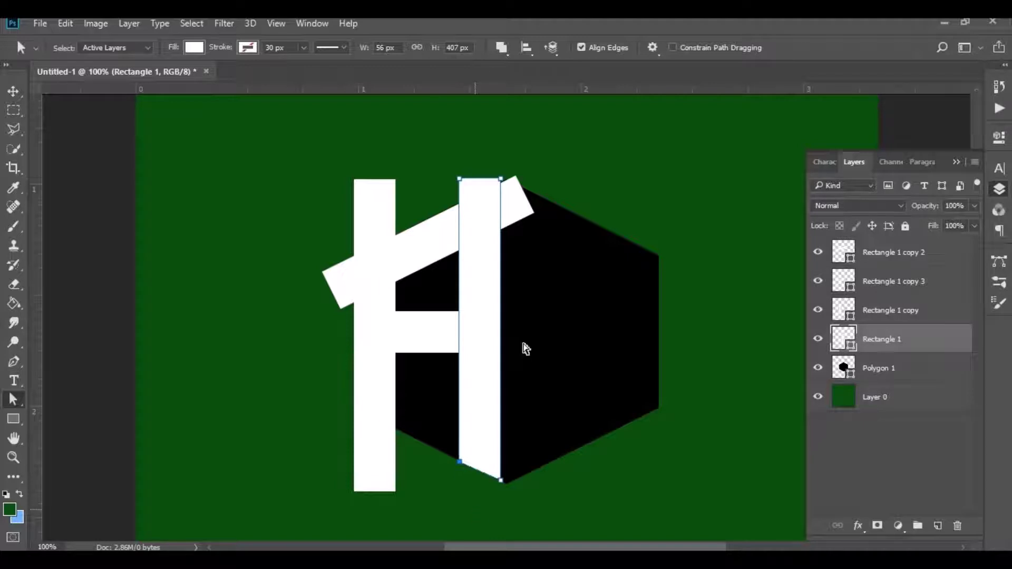
Lower the right upright's top-left anchor so its top edge slants under the roof bar.
{"action": "scroll", "coordinate": [559, 262], "scroll_direction": "up", "scroll_amount": 2}
{"action": "scroll", "coordinate": [559, 262], "scroll_direction": "up", "scroll_amount": 2}
{"action": "left_click_drag", "start_coordinate": [451, 242], "coordinate": [474, 269]}
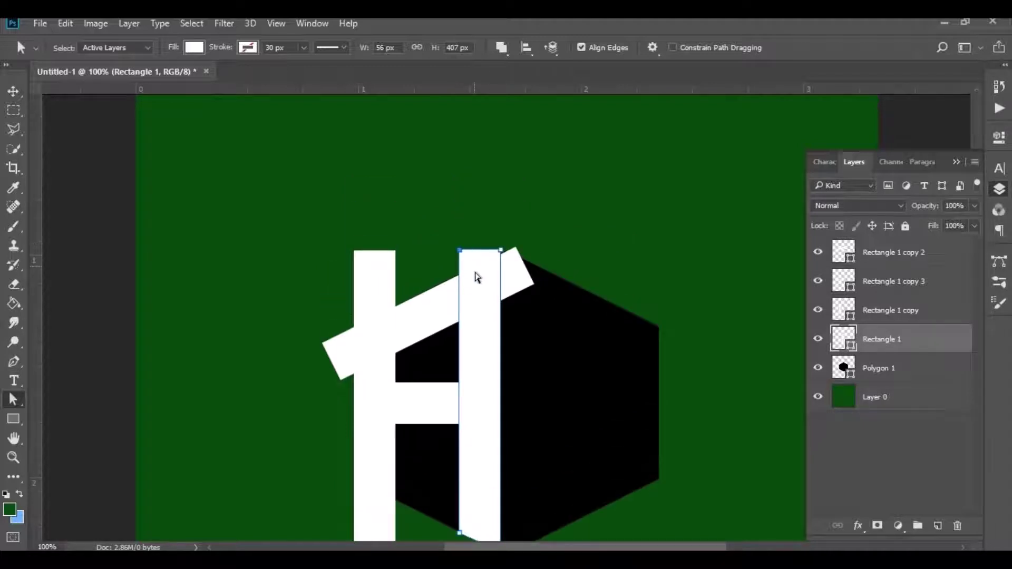
{"action": "key", "text": "Down"}
{"action": "key", "text": "Down"}
{"action": "key", "text": "Down"}
{"action": "key", "text": "Down"}
{"action": "key", "text": "Down"}
{"action": "key", "text": "Down"}
{"action": "key", "text": "Down"}
{"action": "key", "text": "Down"}
{"action": "key", "text": "Down"}
{"action": "key", "text": "Down"}
{"action": "key", "text": "Down"}
{"action": "key", "text": "Down"}
{"action": "key", "text": "Down"}
{"action": "key", "text": "Down"}
{"action": "key", "text": "Down"}
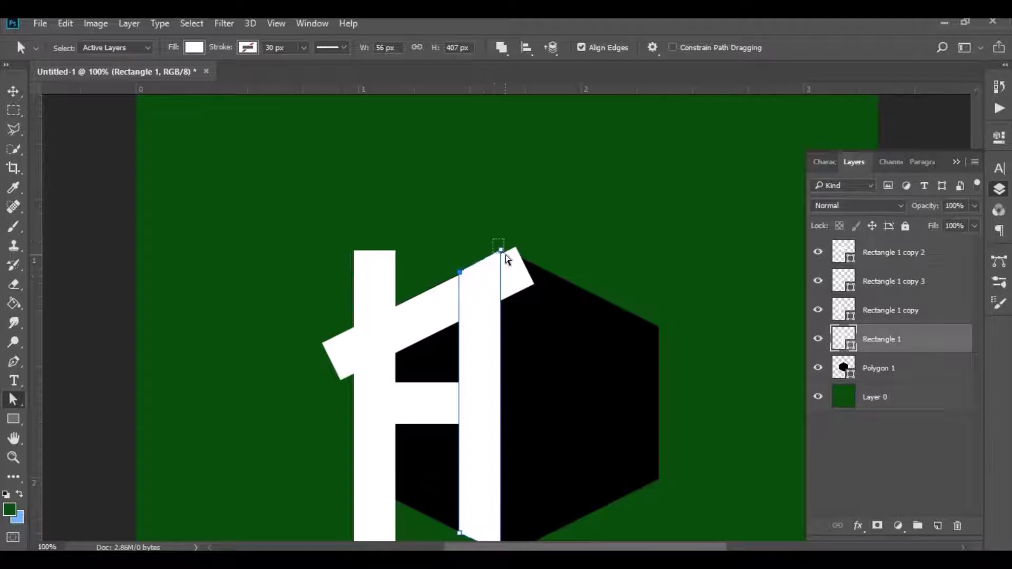
{"action": "left_click_drag", "start_coordinate": [505, 254], "coordinate": [532, 275]}
{"action": "key", "text": "Down"}
{"action": "key", "text": "Down"}
{"action": "key", "text": "Down"}
Reselect and check the right upright's top anchor points, then deselect its path.
{"action": "left_click", "coordinate": [557, 245]}
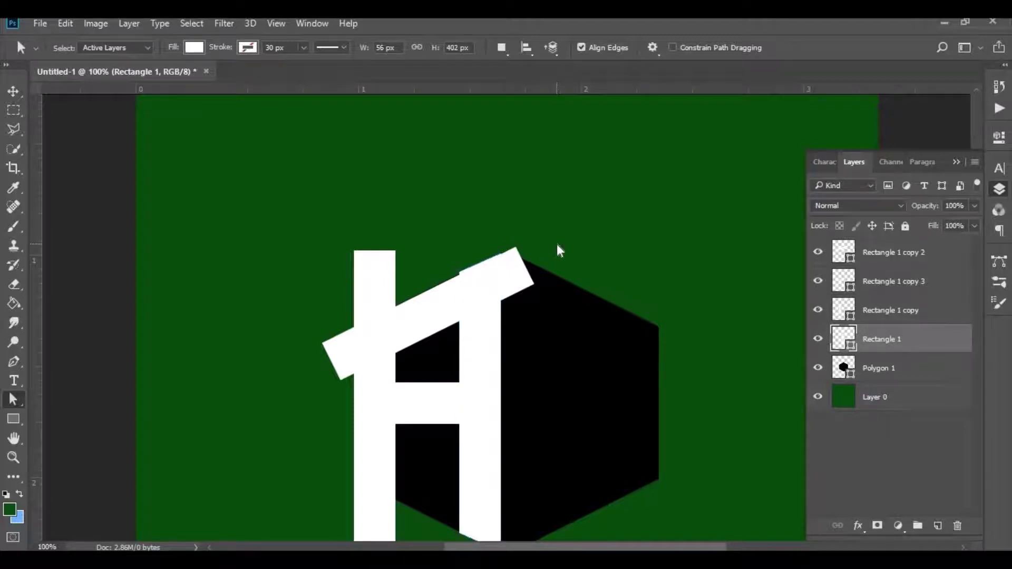
{"action": "left_click_drag", "start_coordinate": [446, 246], "coordinate": [476, 287]}
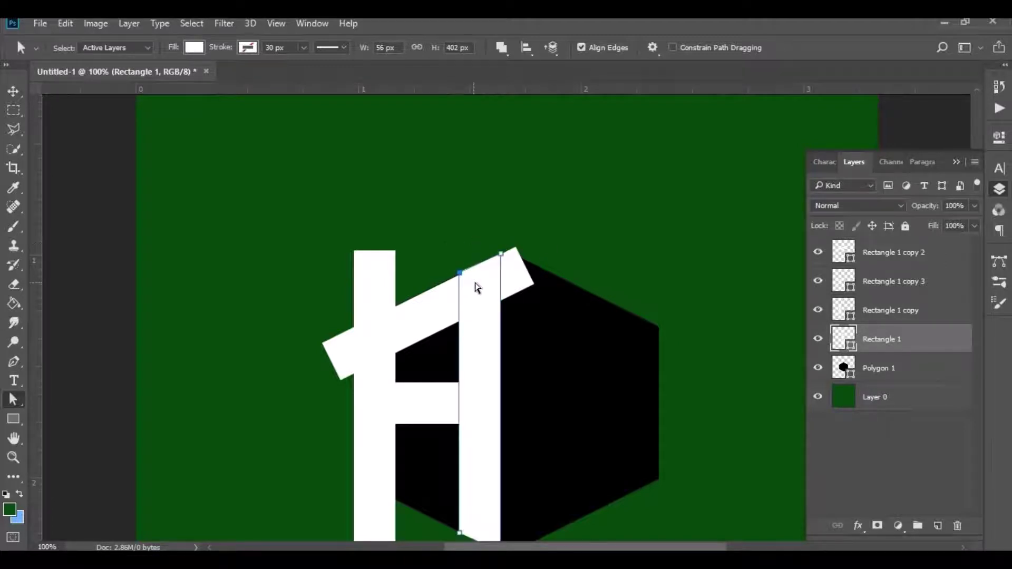
{"action": "left_click_drag", "start_coordinate": [472, 226], "coordinate": [510, 277]}
{"action": "left_click_drag", "start_coordinate": [439, 265], "coordinate": [467, 288]}
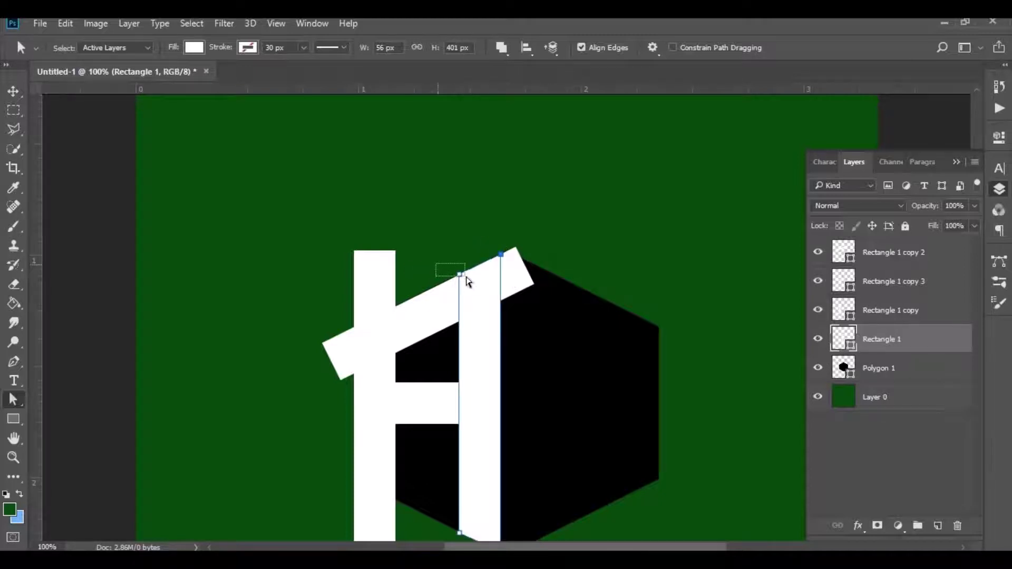
{"action": "left_click", "coordinate": [524, 205]}
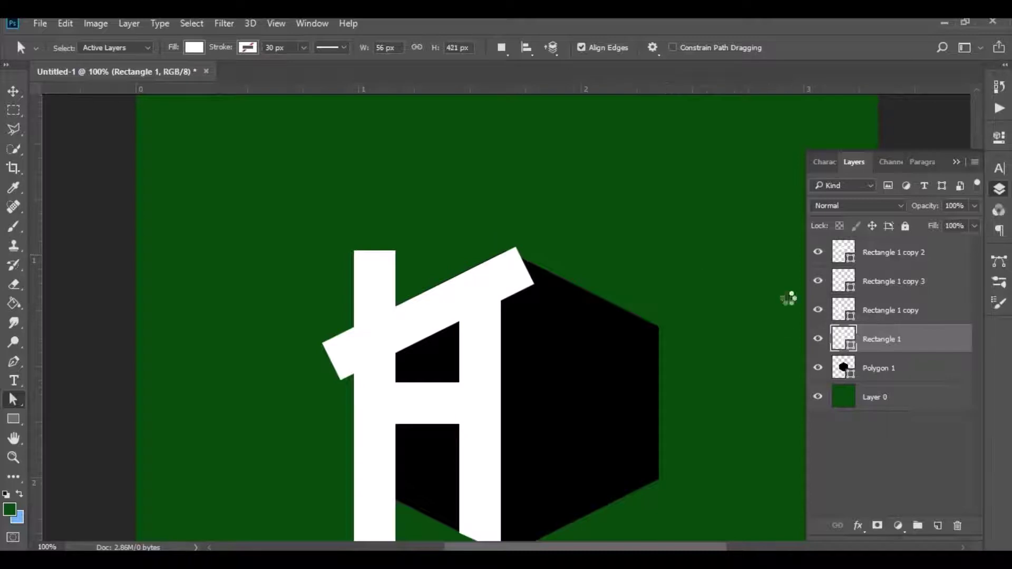
{"action": "left_click", "coordinate": [890, 310]}
Lower the left upright's top to the roof bar and slant its top-left corner.
{"action": "scroll", "coordinate": [583, 253], "scroll_direction": "down", "scroll_amount": 2}
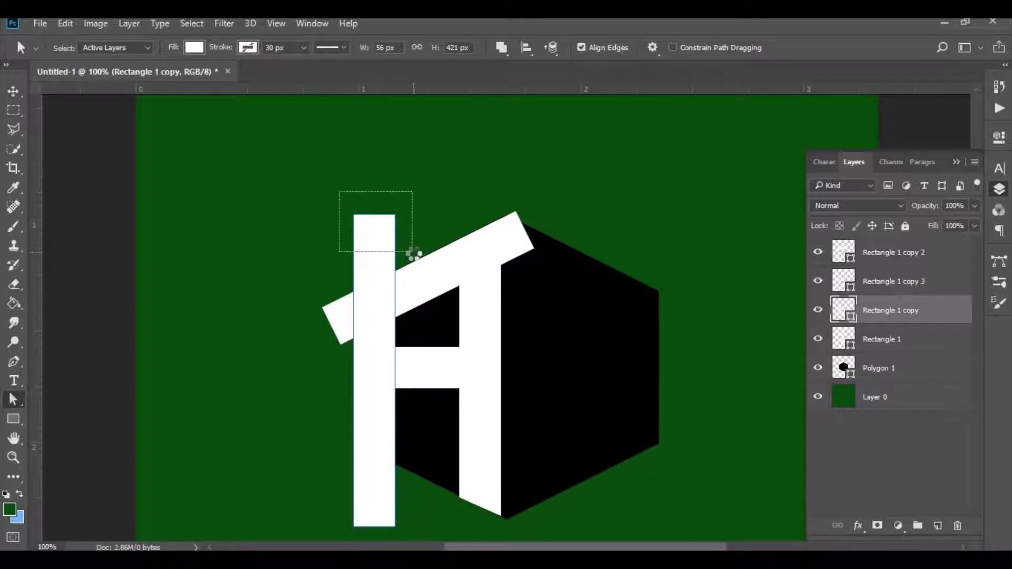
{"action": "left_click_drag", "start_coordinate": [338, 192], "coordinate": [412, 255]}
{"action": "key", "text": "Down"}
{"action": "key", "text": "Down"}
{"action": "key", "text": "Down"}
{"action": "key", "text": "Down"}
{"action": "key", "text": "Down"}
{"action": "key", "text": "Down"}
{"action": "key", "text": "Down"}
{"action": "key", "text": "Down"}
{"action": "key", "text": "Down"}
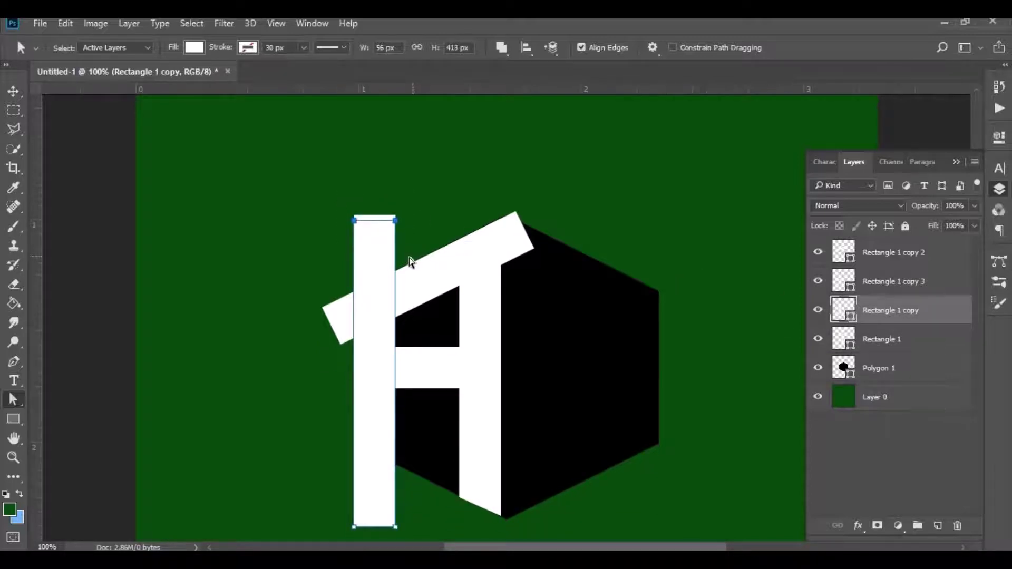
{"action": "key", "text": "Down"}
{"action": "key", "text": "Down"}
{"action": "key", "text": "Down"}
{"action": "key", "text": "Down"}
{"action": "key", "text": "Down"}
{"action": "key", "text": "Down"}
{"action": "key", "text": "Down"}
{"action": "key", "text": "Down"}
{"action": "key", "text": "Down"}
{"action": "key", "text": "Down"}
{"action": "key", "text": "Down"}
{"action": "key", "text": "Down"}
{"action": "key", "text": "Down"}
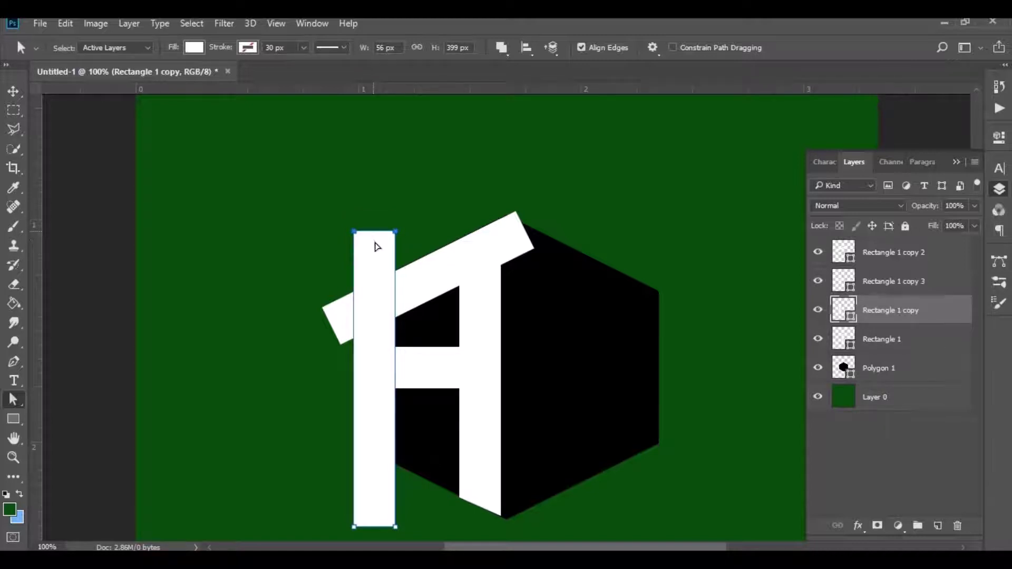
{"action": "left_click_drag", "start_coordinate": [375, 246], "coordinate": [381, 274]}
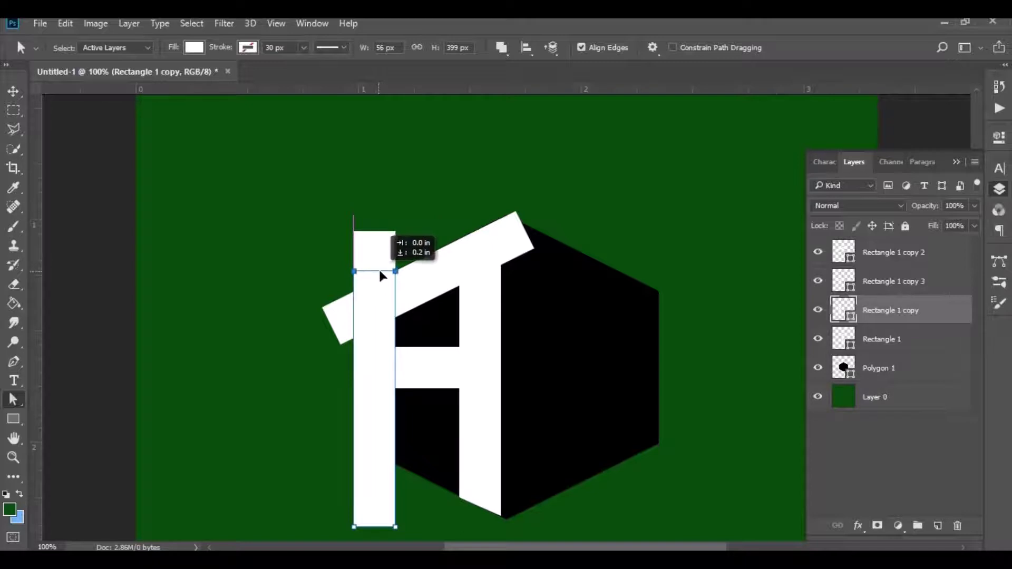
{"action": "mouse_move", "coordinate": [380, 274]}
{"action": "left_mouse_down"}
{"action": "mouse_move", "coordinate": [348, 277]}
{"action": "mouse_move", "coordinate": [369, 295]}
{"action": "left_mouse_up"}
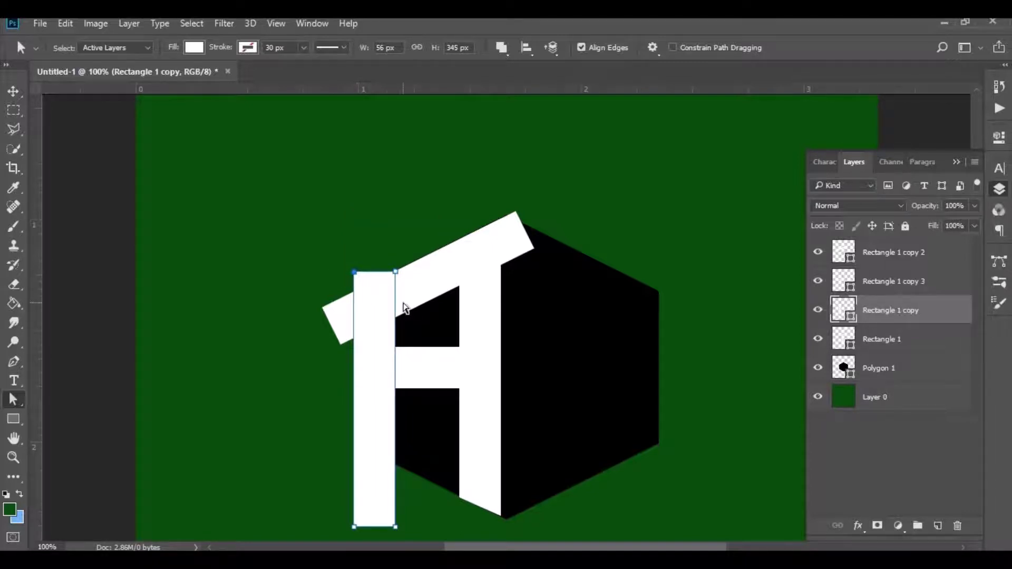
{"action": "key", "text": "shift+Down"}
{"action": "key", "text": "shift+Down"}
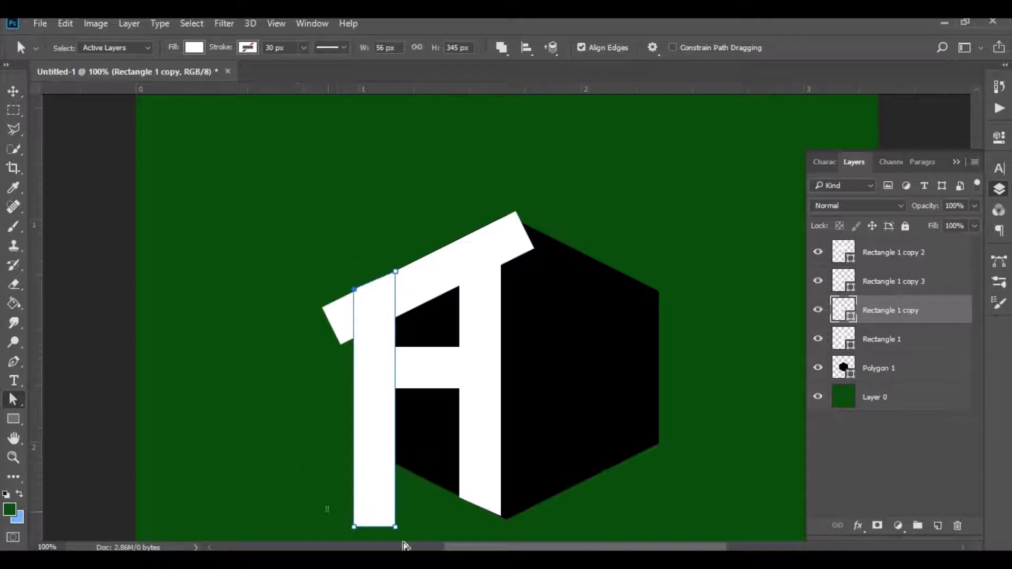
Raise the left upright's bottom-left corner so its bottom follows the hexagon's lower-left edge.
{"action": "mouse_move", "coordinate": [325, 505]}
{"action": "left_mouse_down"}
{"action": "mouse_move", "coordinate": [410, 538]}
{"action": "mouse_move", "coordinate": [373, 465]}
{"action": "left_mouse_up"}
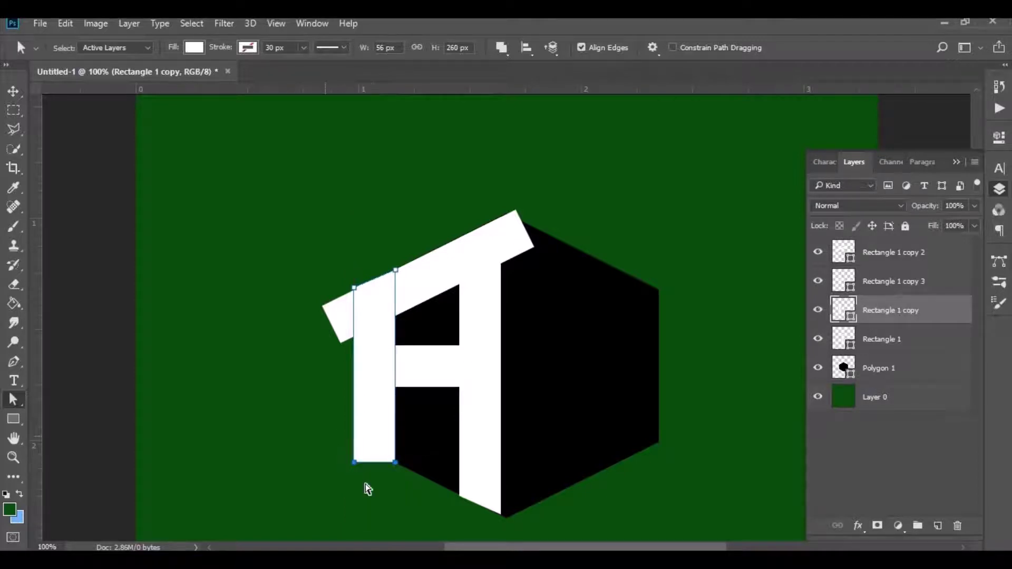
{"action": "left_click_drag", "start_coordinate": [324, 435], "coordinate": [376, 493]}
{"action": "key", "text": "Up"}
{"action": "key", "text": "Up"}
{"action": "key", "text": "Up"}
{"action": "key", "text": "Up"}
{"action": "key", "text": "Up"}
{"action": "key", "text": "Up"}
{"action": "key", "text": "Up"}
{"action": "key", "text": "Up"}
{"action": "key", "text": "Up"}
{"action": "key", "text": "Up"}
{"action": "key", "text": "Up"}
{"action": "key", "text": "Up"}
{"action": "key", "text": "Up"}
{"action": "key", "text": "Up"}
{"action": "key", "text": "Up"}
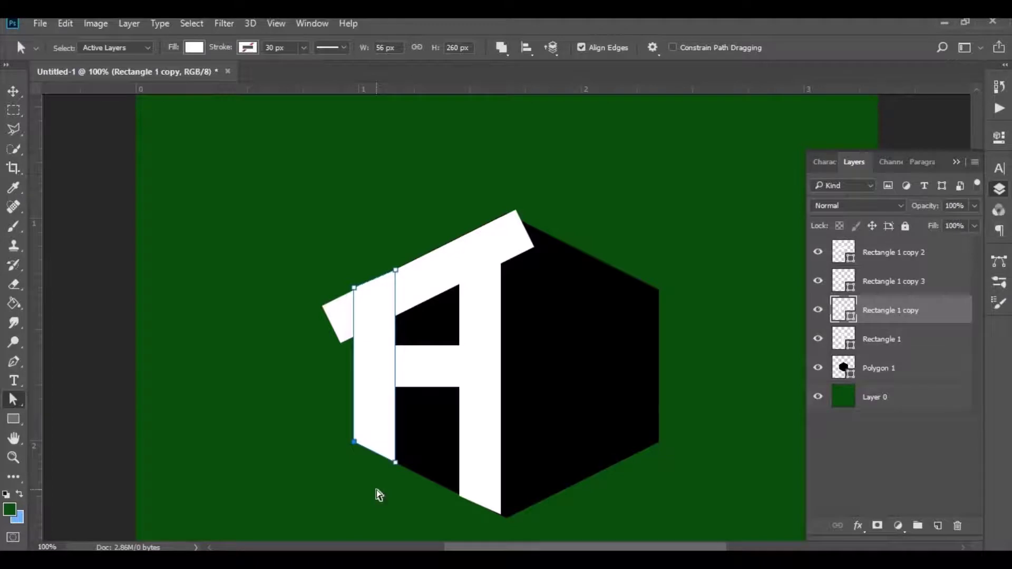
{"action": "key", "text": "Up"}
{"action": "key", "text": "Up"}
{"action": "key", "text": "Up"}
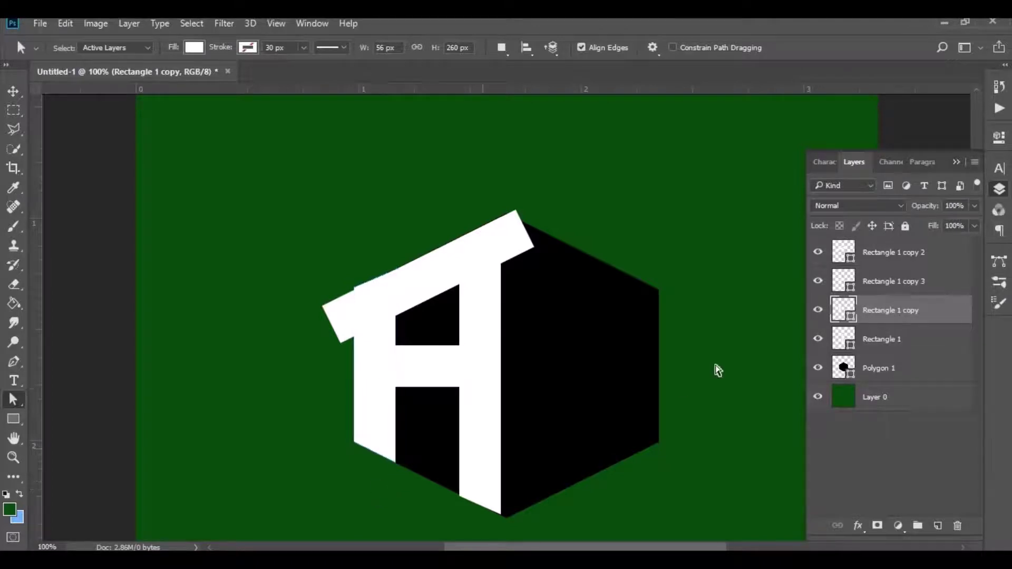
{"action": "left_click", "coordinate": [416, 474]}
Select the crossbar's anchors and briefly hide the crossbar to check the shape.
{"action": "left_click", "coordinate": [881, 284]}
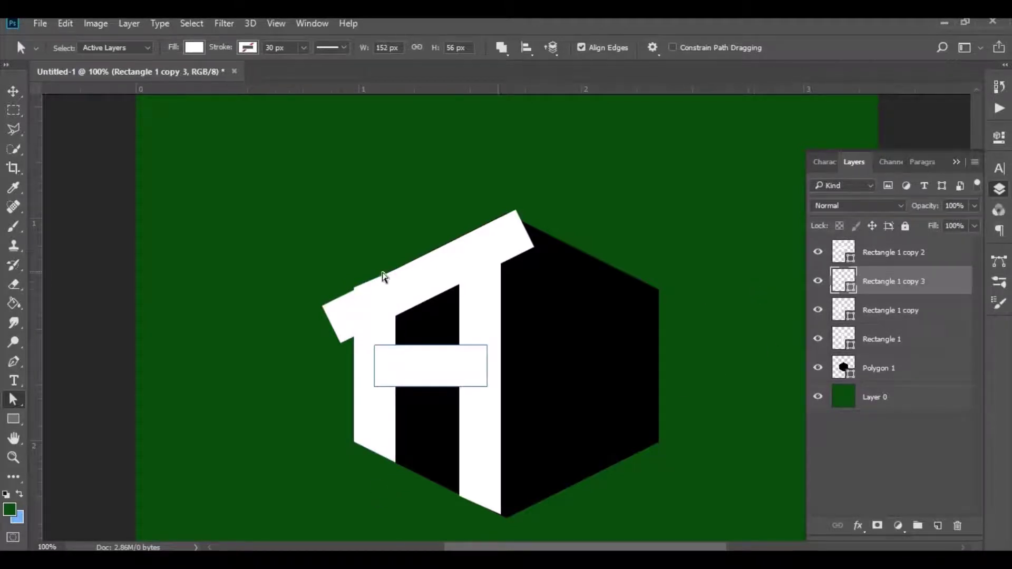
{"action": "left_click_drag", "start_coordinate": [297, 274], "coordinate": [346, 367]}
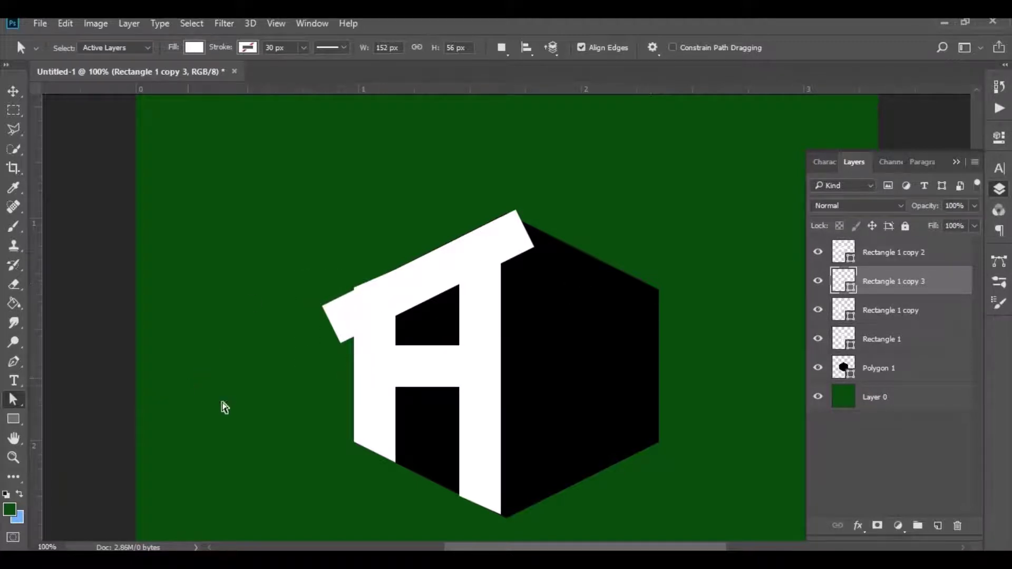
{"action": "left_click", "coordinate": [819, 281]}
{"action": "left_click", "coordinate": [891, 252]}
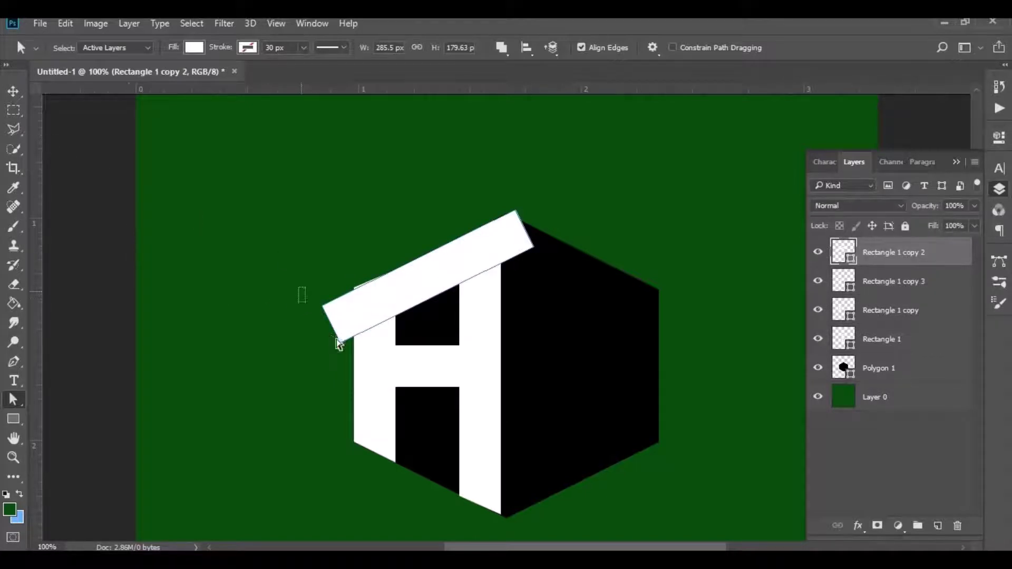
Nudge the roof bar's left-end anchors up and shift its top-left corner three pixels right.
{"action": "left_click_drag", "start_coordinate": [298, 287], "coordinate": [360, 361]}
{"action": "key", "text": "Up"}
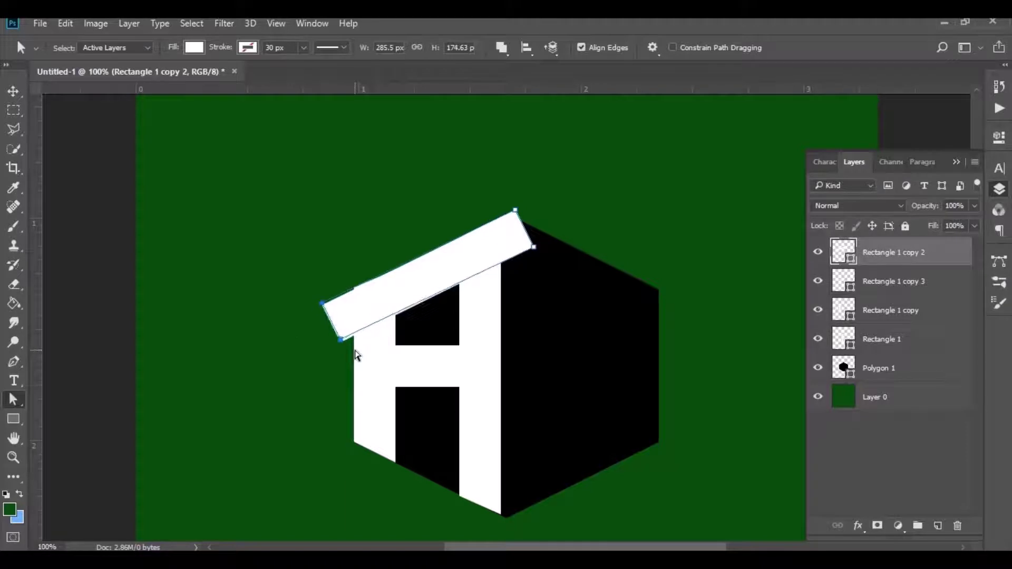
{"action": "key", "text": "Up"}
{"action": "key", "text": "Up"}
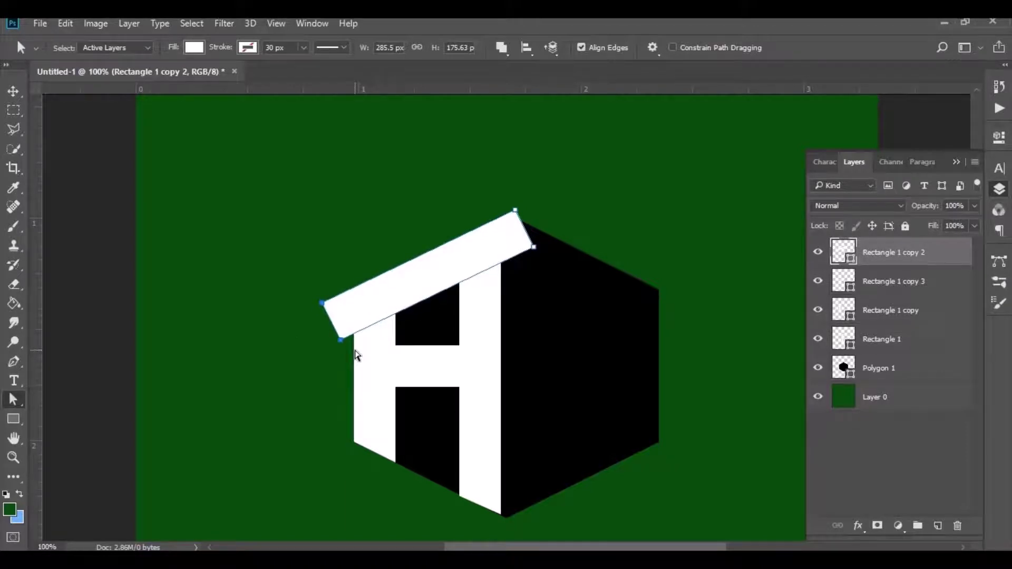
{"action": "left_click_drag", "start_coordinate": [307, 290], "coordinate": [334, 317]}
{"action": "key", "text": "Right"}
{"action": "key", "text": "Right"}
{"action": "key", "text": "Right"}
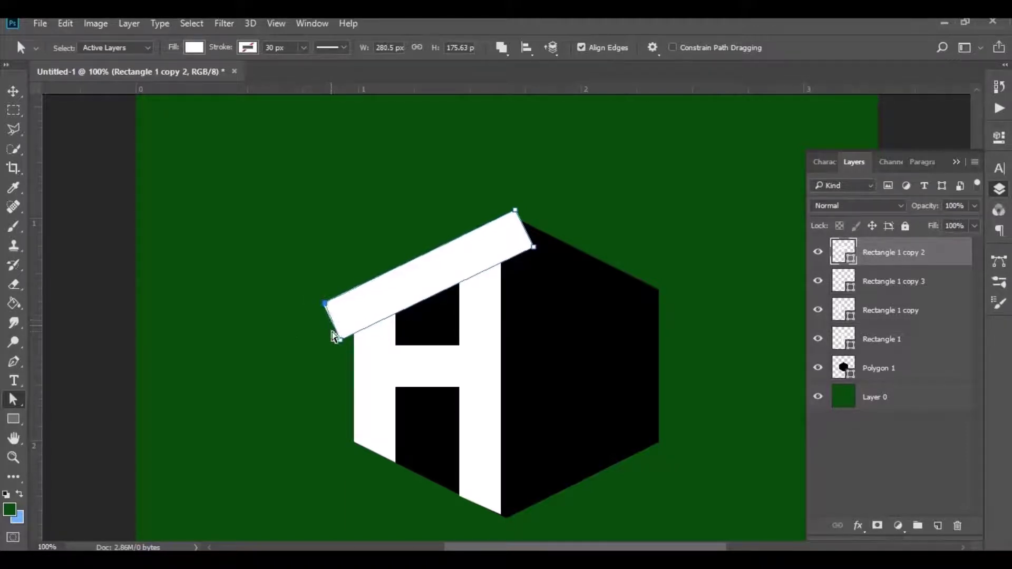
{"action": "key", "text": "Right"}
{"action": "key", "text": "Right"}
{"action": "key", "text": "Right"}
{"action": "key", "text": "Right"}
{"action": "key", "text": "Right"}
{"action": "key", "text": "Right"}
{"action": "key", "text": "Right"}
{"action": "key", "text": "Right"}
{"action": "key", "text": "Right"}
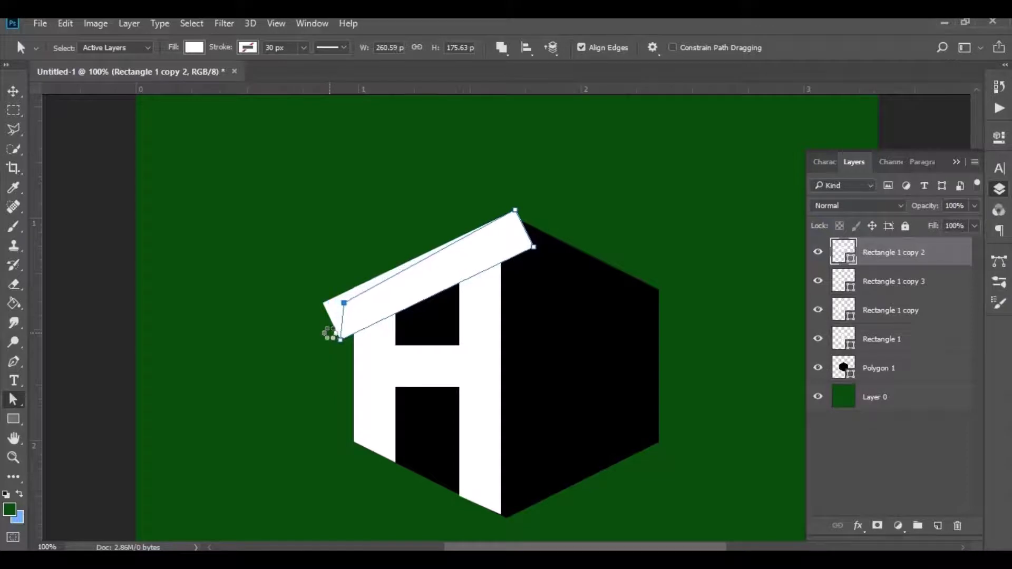
{"action": "key", "text": "Right"}
{"action": "key", "text": "Right"}
{"action": "key", "text": "Right"}
{"action": "key", "text": "Right"}
{"action": "key", "text": "Right"}
{"action": "key", "text": "Right"}
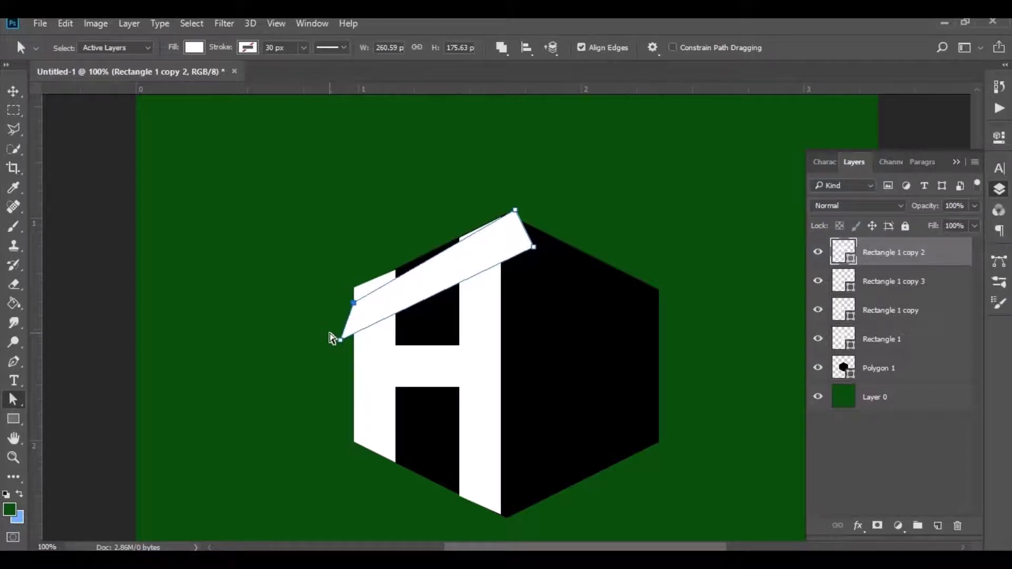
Raise the roof bar's top-left corner and shift its bottom-left corner right to square the end.
{"action": "key", "text": "Up"}
{"action": "key", "text": "Up"}
{"action": "key", "text": "Up"}
{"action": "key", "text": "Up"}
{"action": "key", "text": "Up"}
{"action": "key", "text": "Up"}
{"action": "key", "text": "Up"}
{"action": "key", "text": "Up"}
{"action": "key", "text": "Up"}
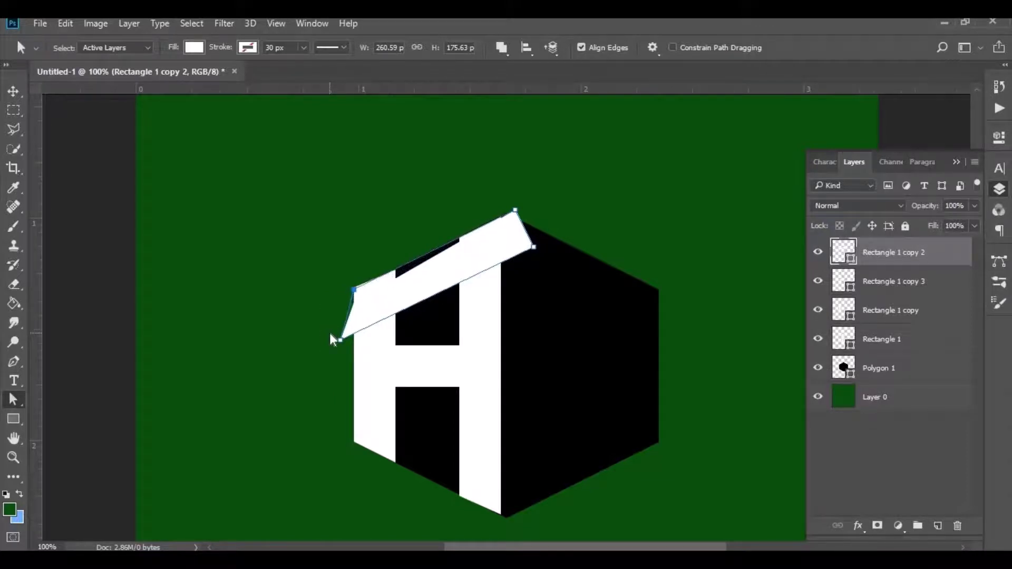
{"action": "key", "text": "Up"}
{"action": "key", "text": "Up"}
{"action": "key", "text": "Up"}
{"action": "key", "text": "Up"}
{"action": "key", "text": "Up"}
{"action": "key", "text": "Up"}
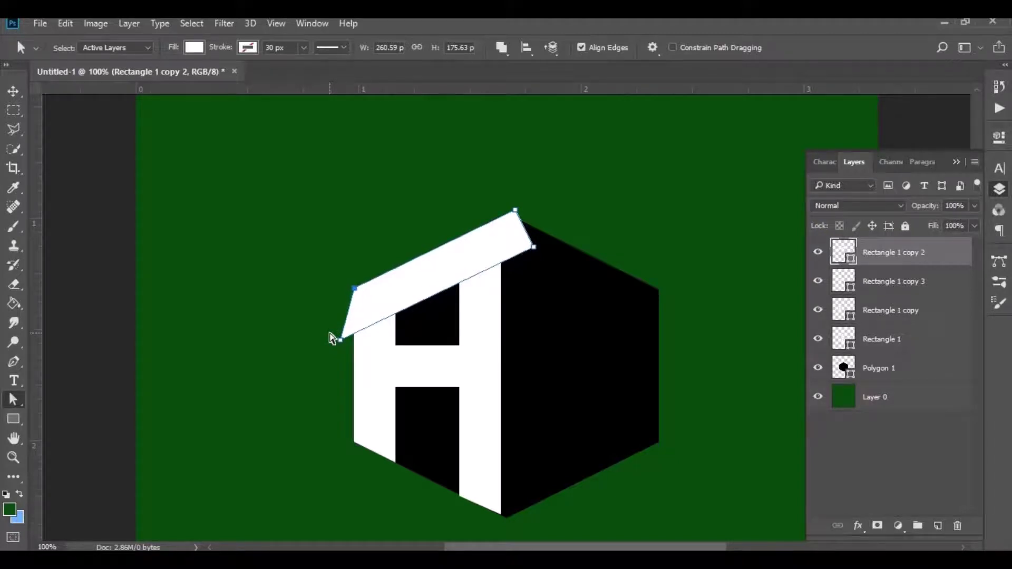
{"action": "left_click_drag", "start_coordinate": [355, 359], "coordinate": [354, 356]}
{"action": "key", "text": "Right"}
{"action": "key", "text": "Right"}
{"action": "key", "text": "Right"}
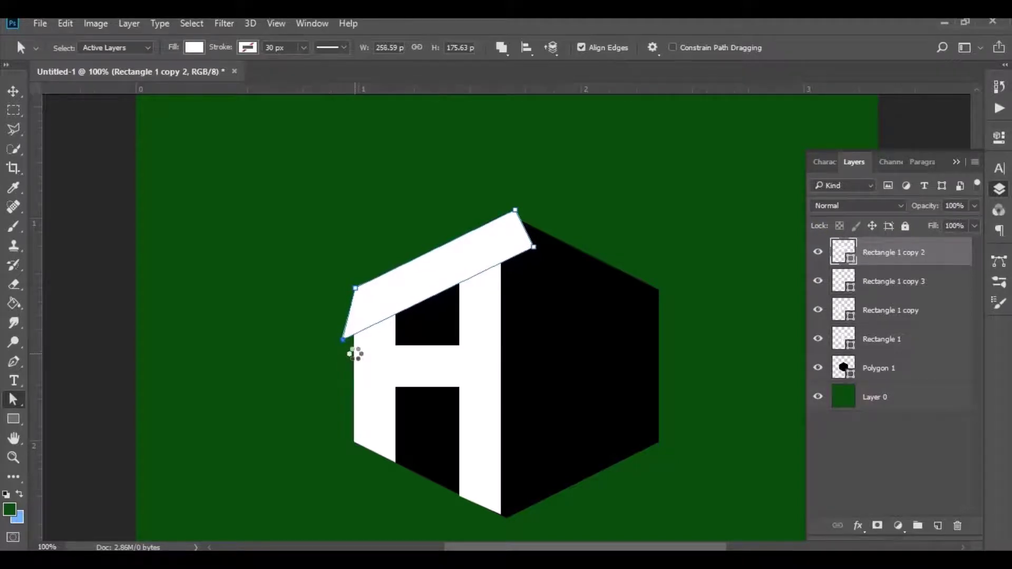
{"action": "key", "text": "Right"}
{"action": "key", "text": "Right"}
{"action": "key", "text": "Right"}
{"action": "key", "text": "Right"}
{"action": "key", "text": "Right"}
{"action": "key", "text": "Right"}
{"action": "key", "text": "Right"}
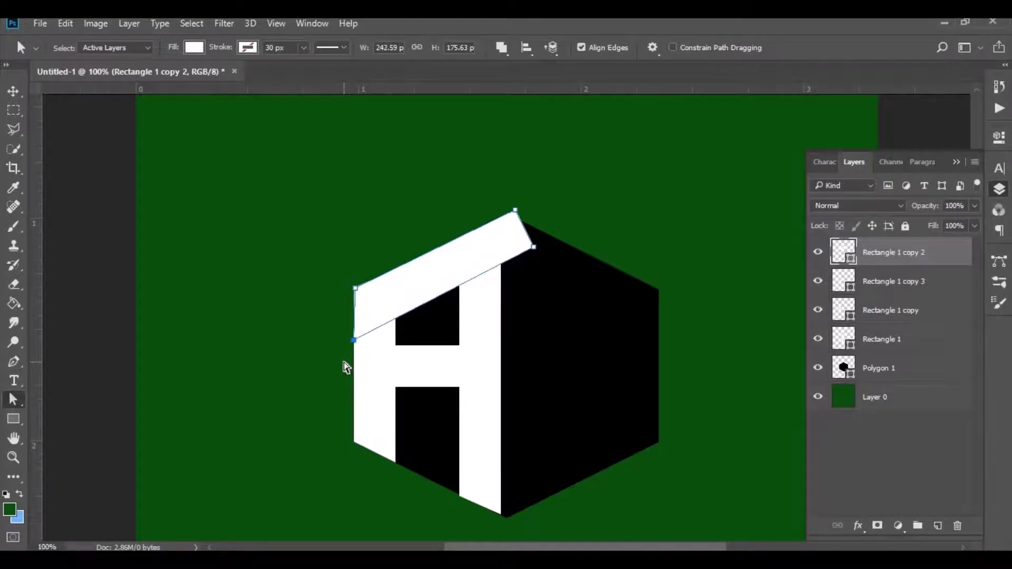
Fine-tune the roof bar's left end, nudging its bottom corner right and both left anchors left.
{"action": "key", "text": "Right"}
{"action": "left_click_drag", "start_coordinate": [343, 274], "coordinate": [366, 368]}
{"action": "key", "text": "Left"}
Move the roof bar's right-end anchor left and down onto the hexagon's top vertex.
{"action": "left_click_drag", "start_coordinate": [533, 269], "coordinate": [541, 215]}
{"action": "key", "text": "shift+Left"}
{"action": "key", "text": "Left"}
{"action": "key", "text": "Left"}
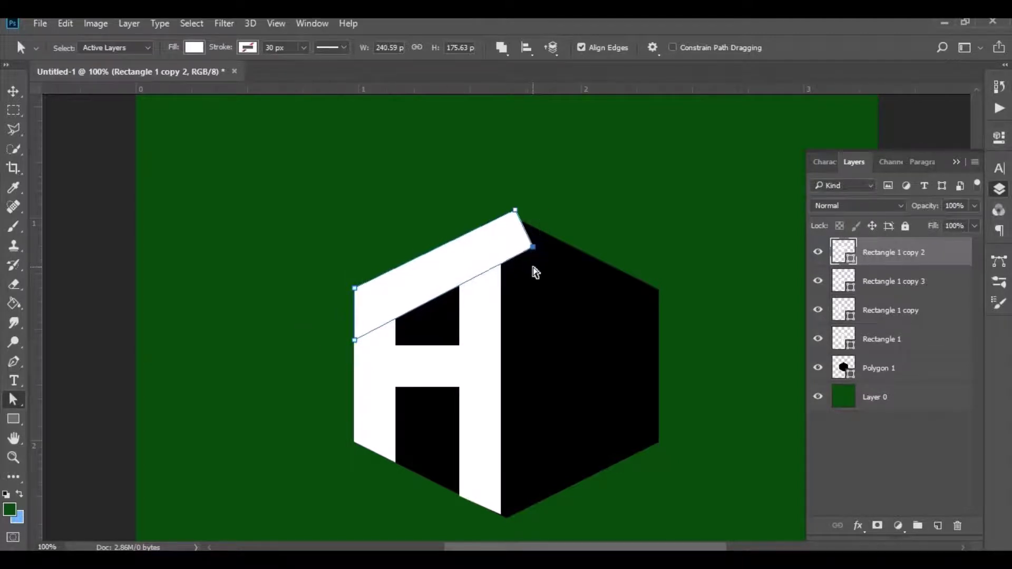
{"action": "key", "text": "Left"}
{"action": "key", "text": "Left"}
{"action": "key", "text": "Left"}
{"action": "key", "text": "Left"}
{"action": "key", "text": "Left"}
{"action": "key", "text": "Left"}
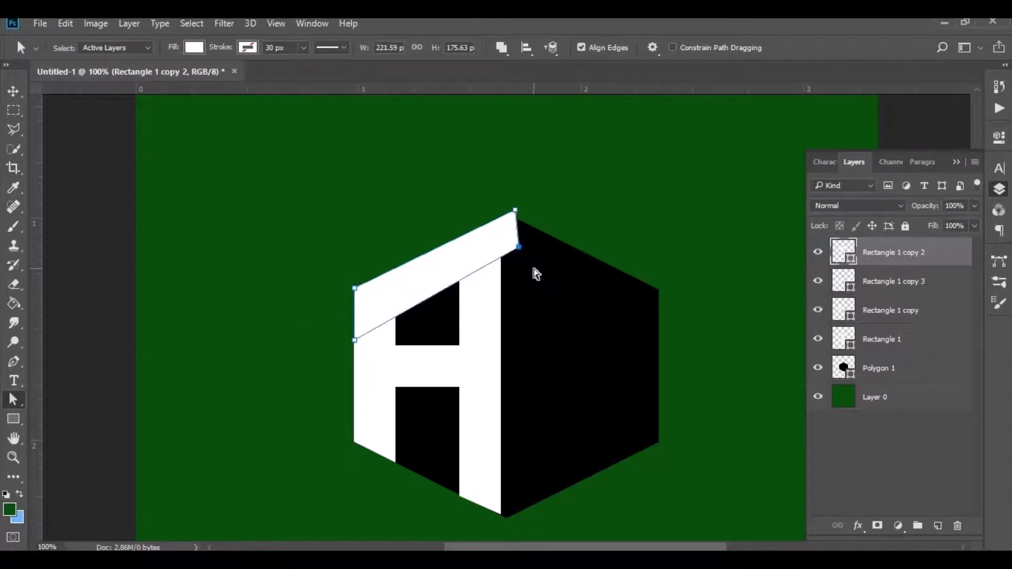
{"action": "key", "text": "Left"}
{"action": "key", "text": "Left"}
{"action": "key", "text": "Up"}
{"action": "key", "text": "Up"}
{"action": "key", "text": "Up"}
{"action": "key", "text": "Left"}
{"action": "key", "text": "Left"}
{"action": "key", "text": "Left"}
{"action": "key", "text": "Left"}
{"action": "key", "text": "Left"}
{"action": "key", "text": "Left"}
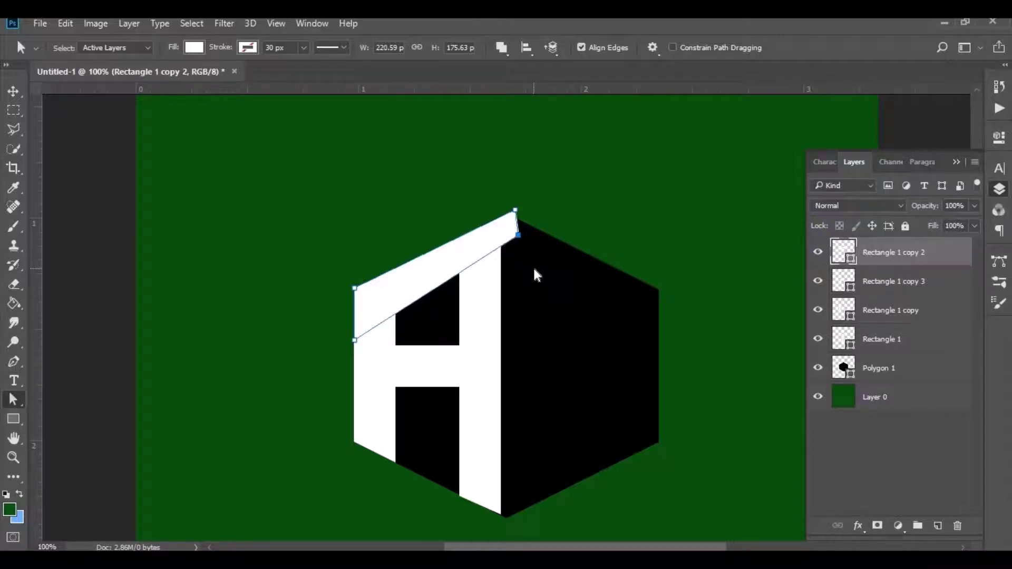
{"action": "key", "text": "Up"}
{"action": "key", "text": "Up"}
{"action": "key", "text": "Up"}
{"action": "key", "text": "Up"}
{"action": "key", "text": "Up"}
{"action": "key", "text": "Up"}
{"action": "key", "text": "Left"}
{"action": "key", "text": "Left"}
{"action": "key", "text": "Left"}
{"action": "key", "text": "Left"}
{"action": "key", "text": "Left"}
{"action": "key", "text": "Left"}
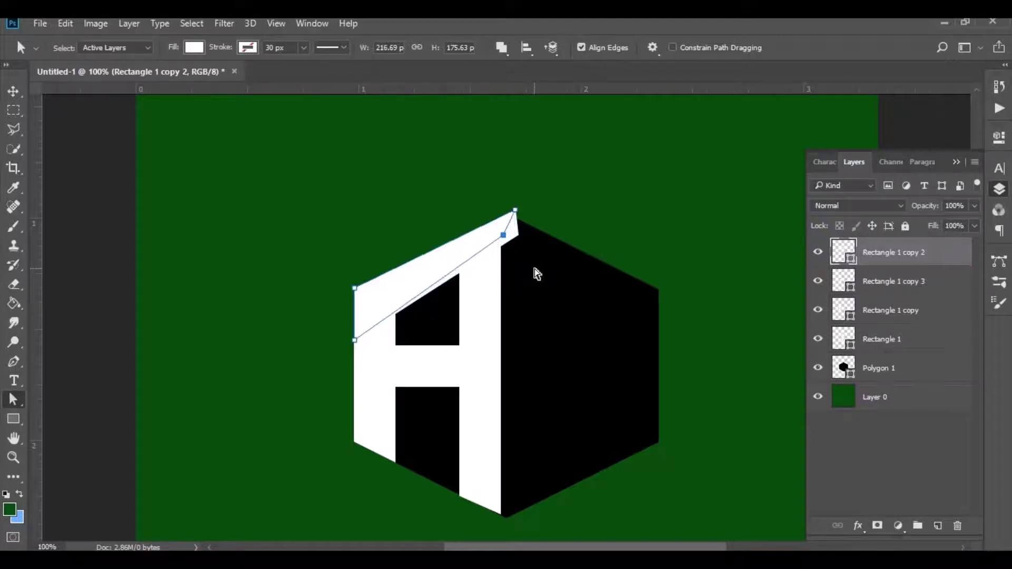
{"action": "key", "text": "Left"}
{"action": "key", "text": "Left"}
{"action": "key", "text": "Left"}
{"action": "key", "text": "Down"}
{"action": "key", "text": "Down"}
{"action": "key", "text": "Down"}
{"action": "key", "text": "Left"}
{"action": "key", "text": "Left"}
{"action": "key", "text": "Left"}
{"action": "key", "text": "Down"}
{"action": "key", "text": "Down"}
{"action": "key", "text": "Down"}
{"action": "key", "text": "Down"}
{"action": "key", "text": "Down"}
{"action": "key", "text": "Down"}
{"action": "key", "text": "Down"}
{"action": "key", "text": "Down"}
{"action": "key", "text": "Down"}
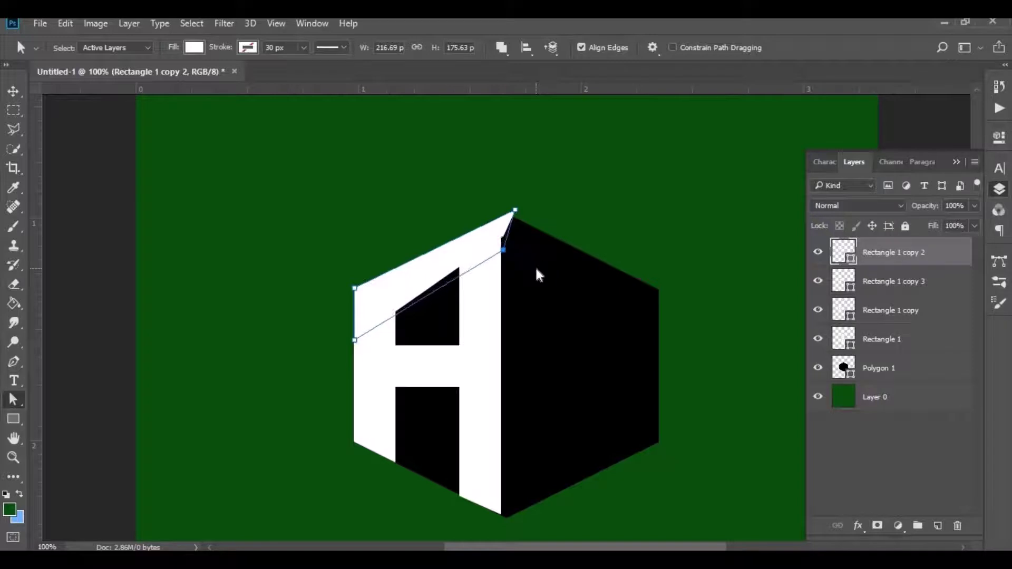
{"action": "key", "text": "Down"}
{"action": "key", "text": "Down"}
{"action": "key", "text": "Down"}
{"action": "key", "text": "Down"}
{"action": "key", "text": "Down"}
{"action": "key", "text": "Down"}
{"action": "key", "text": "Down"}
{"action": "key", "text": "Down"}
{"action": "key", "text": "Down"}
{"action": "key", "text": "Down"}
{"action": "key", "text": "Down"}
{"action": "key", "text": "Down"}
{"action": "key", "text": "Left"}
{"action": "key", "text": "Left"}
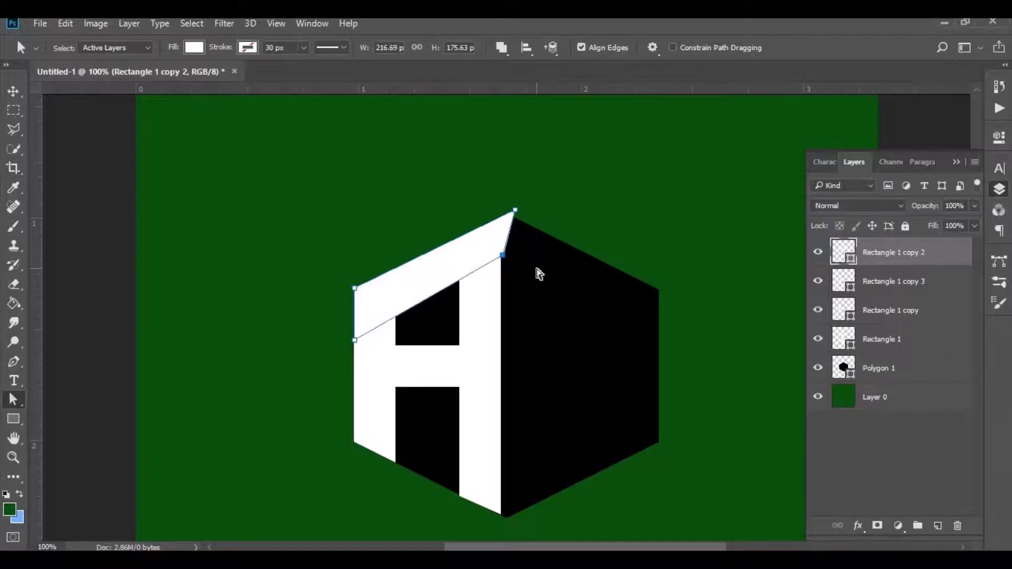
{"action": "key", "text": "Down"}
{"action": "key", "text": "Down"}
{"action": "key", "text": "Down"}
{"action": "key", "text": "Down"}
{"action": "key", "text": "Down"}
{"action": "key", "text": "Down"}
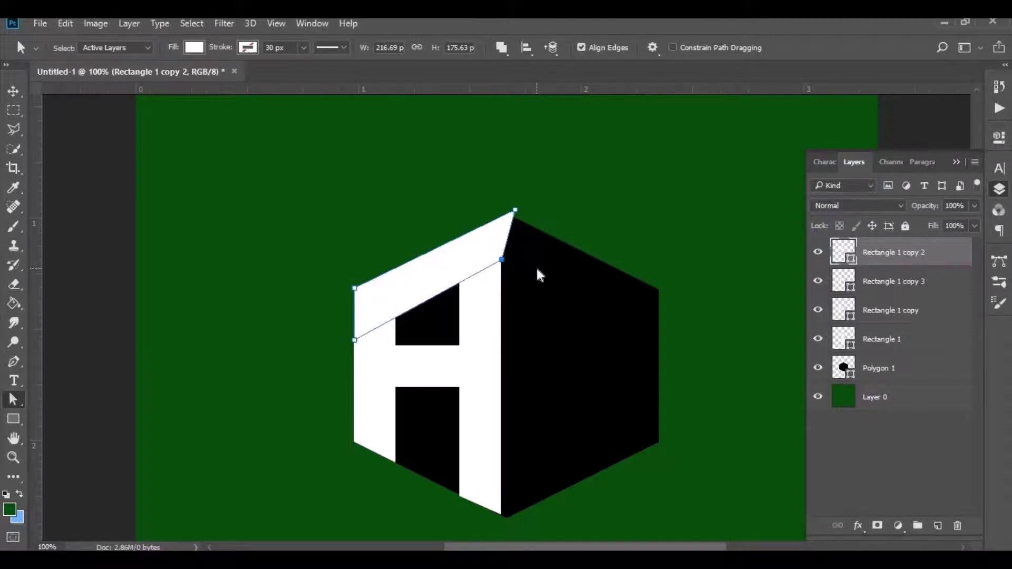
Shift the roof bar's top corner left so its right end is vertical, 198.69 px wide.
{"action": "left_click_drag", "start_coordinate": [510, 217], "coordinate": [510, 216]}
{"action": "key", "text": "Left"}
{"action": "key", "text": "Left"}
{"action": "key", "text": "Left"}
{"action": "key", "text": "Left"}
{"action": "key", "text": "Left"}
{"action": "key", "text": "Left"}
{"action": "key", "text": "Left"}
{"action": "key", "text": "Left"}
{"action": "key", "text": "Left"}
{"action": "key", "text": "Left"}
{"action": "key", "text": "Left"}
{"action": "key", "text": "Left"}
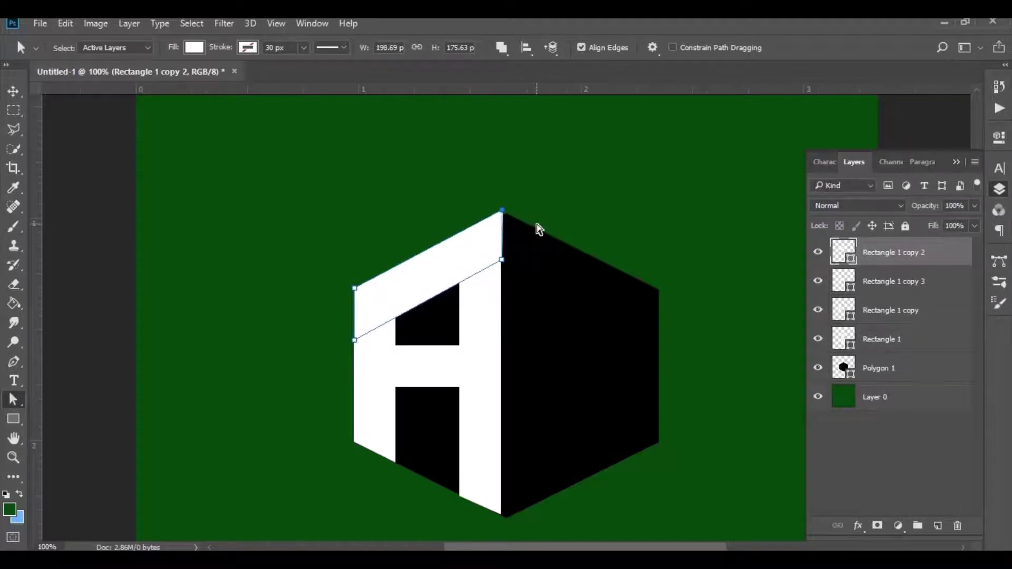
{"action": "key", "text": "Left"}
{"action": "key", "text": "Left"}
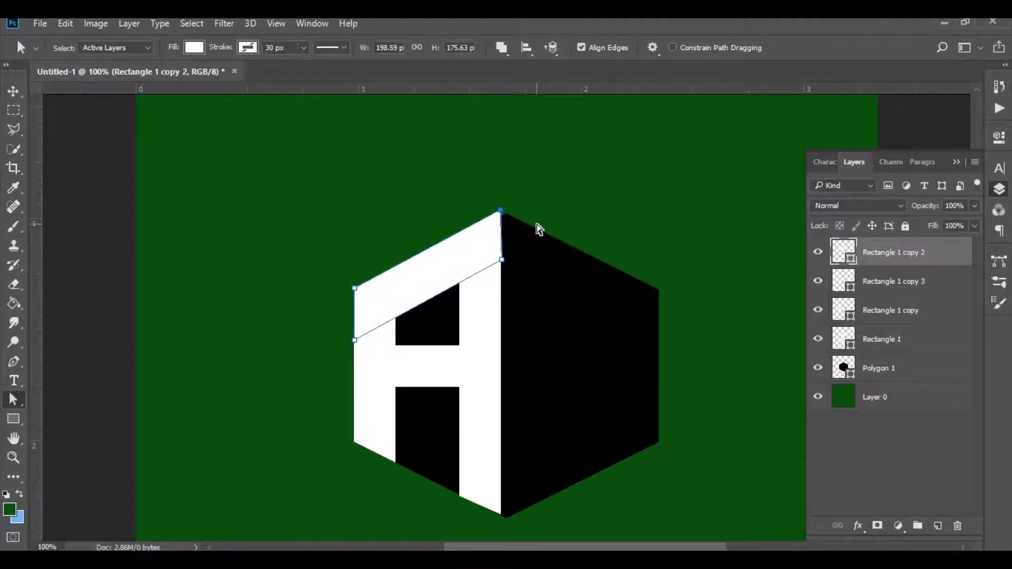
Nudge the top bar's right-edge anchors one pixel left toward the hexagon peak.
{"action": "left_click", "coordinate": [562, 221]}
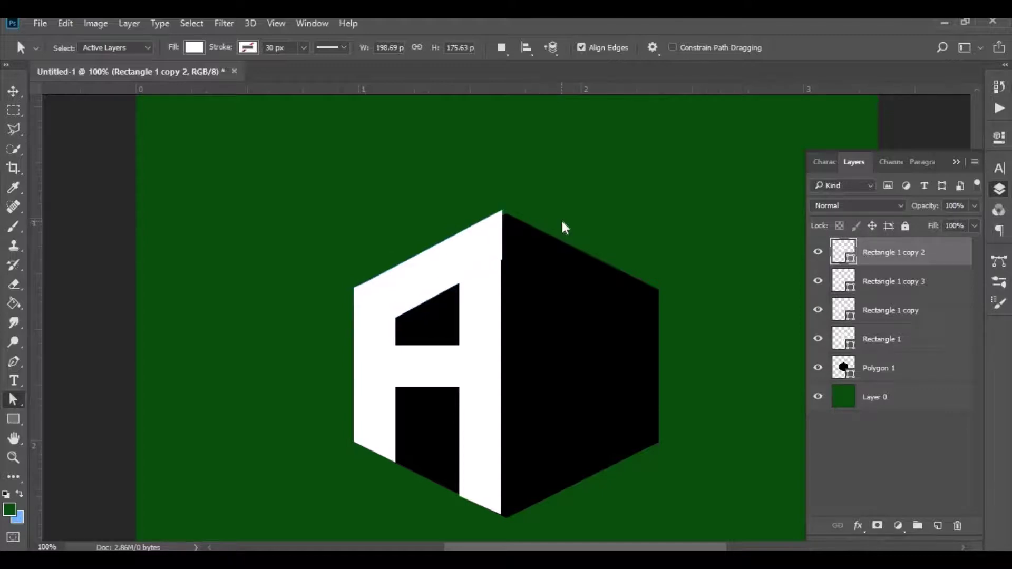
{"action": "mouse_move", "coordinate": [537, 180]}
{"action": "left_mouse_down"}
{"action": "mouse_move", "coordinate": [496, 263]}
{"action": "mouse_move", "coordinate": [499, 286]}
{"action": "left_mouse_up"}
{"action": "key", "text": "Left"}
{"action": "left_click", "coordinate": [524, 280]}
{"action": "left_click_drag", "start_coordinate": [525, 185], "coordinate": [496, 290]}
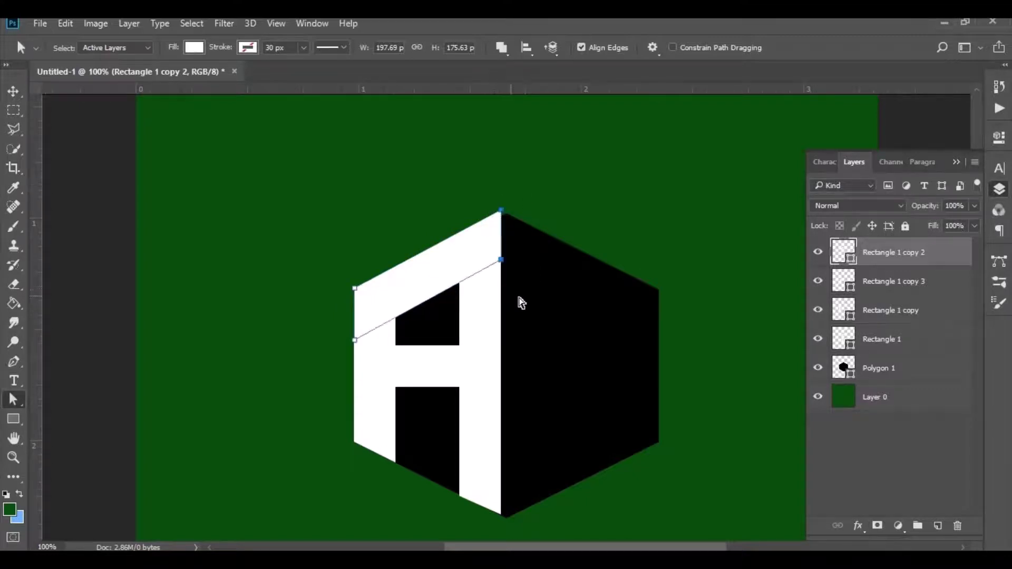
{"action": "key", "text": "Left"}
Shift the whole top bar down two pixels and rotate it about 2.61°.
{"action": "left_click", "coordinate": [13, 91]}
{"action": "key", "text": "Down"}
{"action": "key", "text": "Down"}
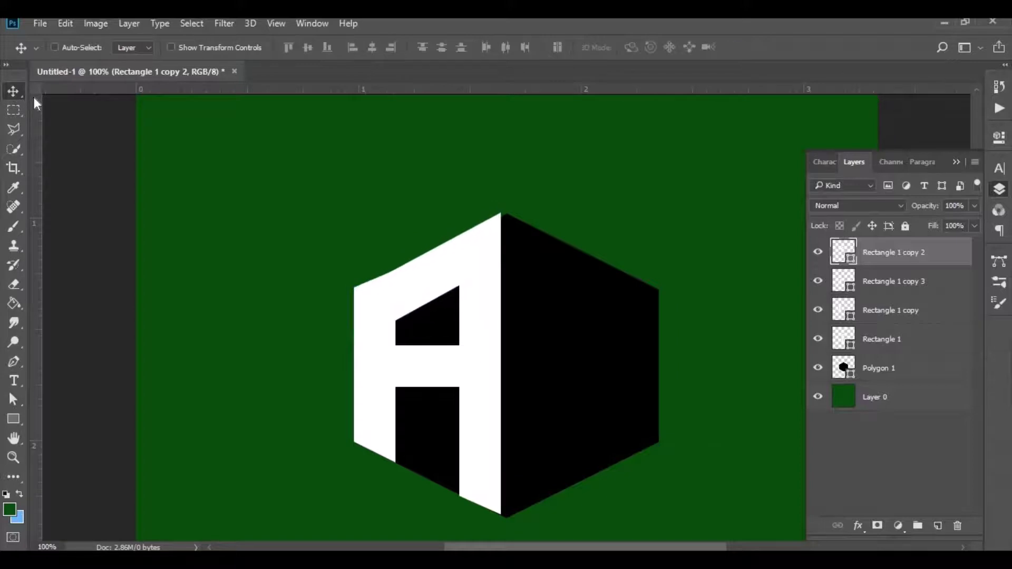
{"action": "key", "text": "Down"}
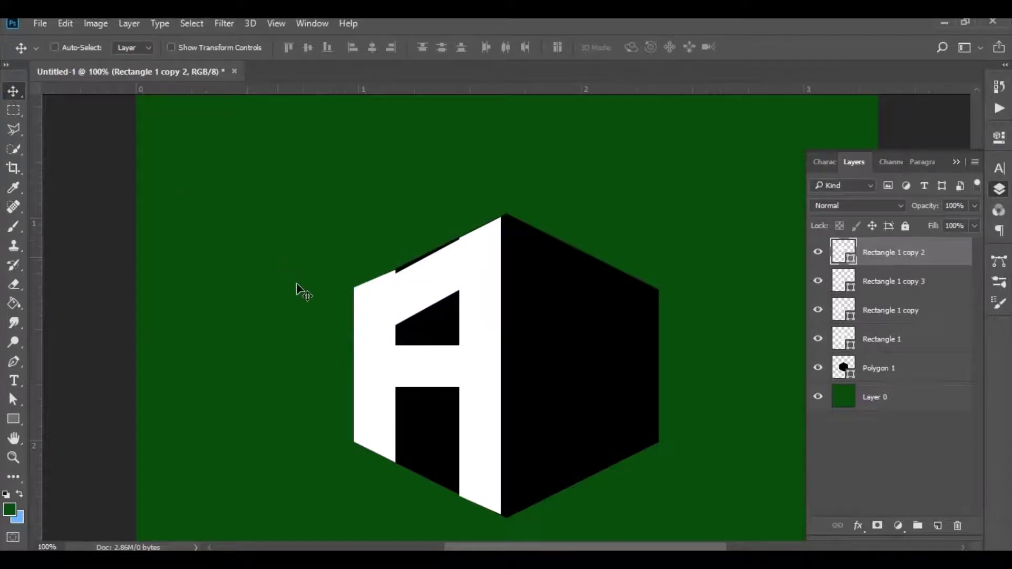
{"action": "key", "text": "ctrl+t"}
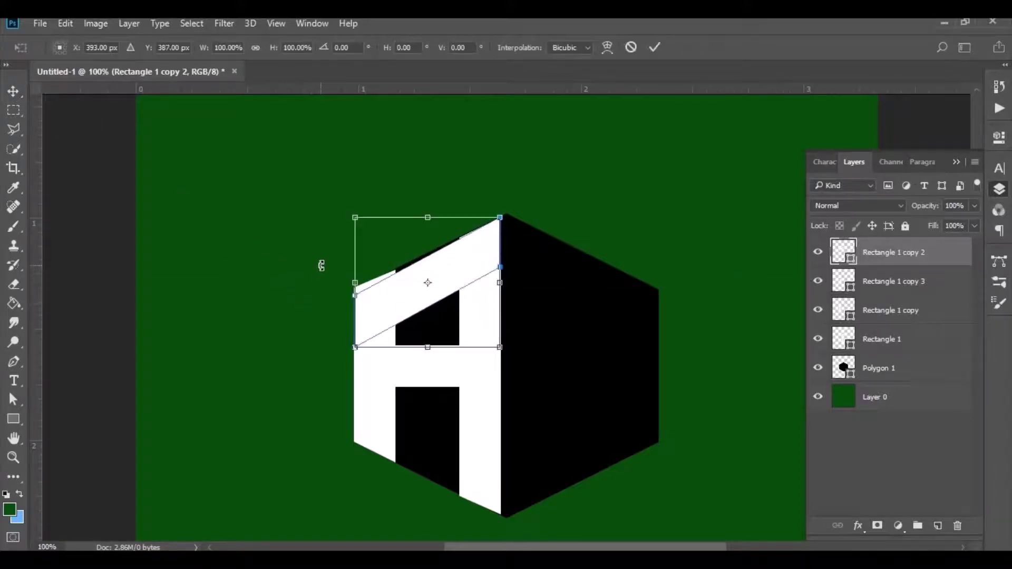
{"action": "left_click_drag", "start_coordinate": [321, 265], "coordinate": [321, 262]}
{"action": "left_click", "coordinate": [656, 48]}
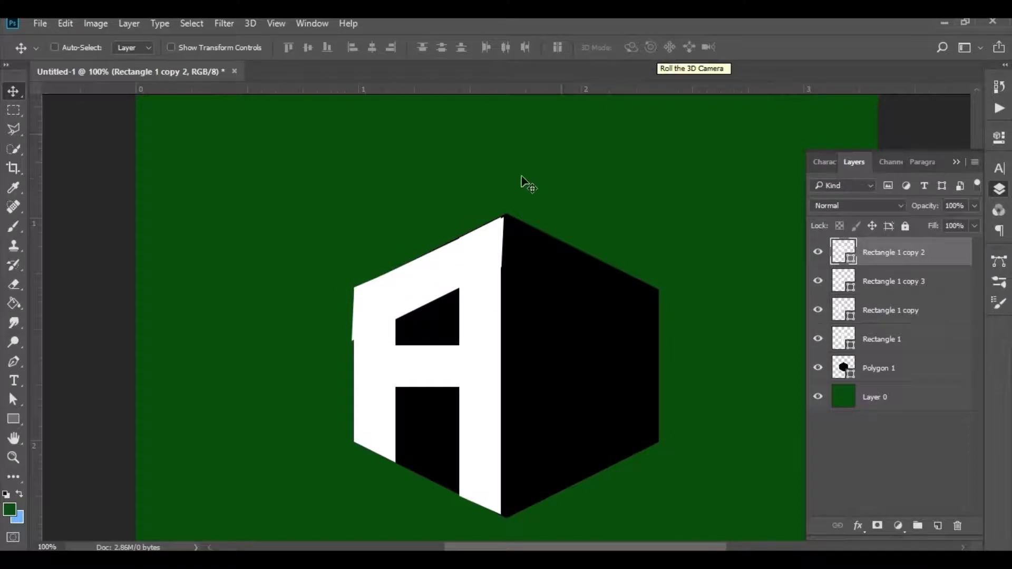
Reposition the top bar down-left, then nudge it up to close the gap at the peak.
{"action": "mouse_move", "coordinate": [520, 184]}
{"action": "left_mouse_down"}
{"action": "mouse_move", "coordinate": [501, 307]}
{"action": "mouse_move", "coordinate": [508, 296]}
{"action": "left_mouse_up"}
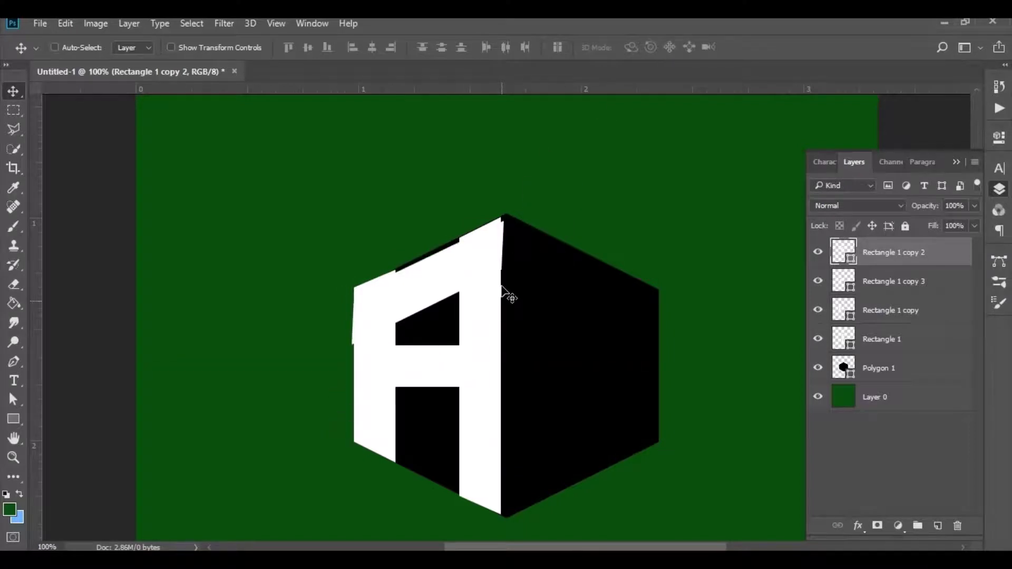
{"action": "key", "text": "Up"}
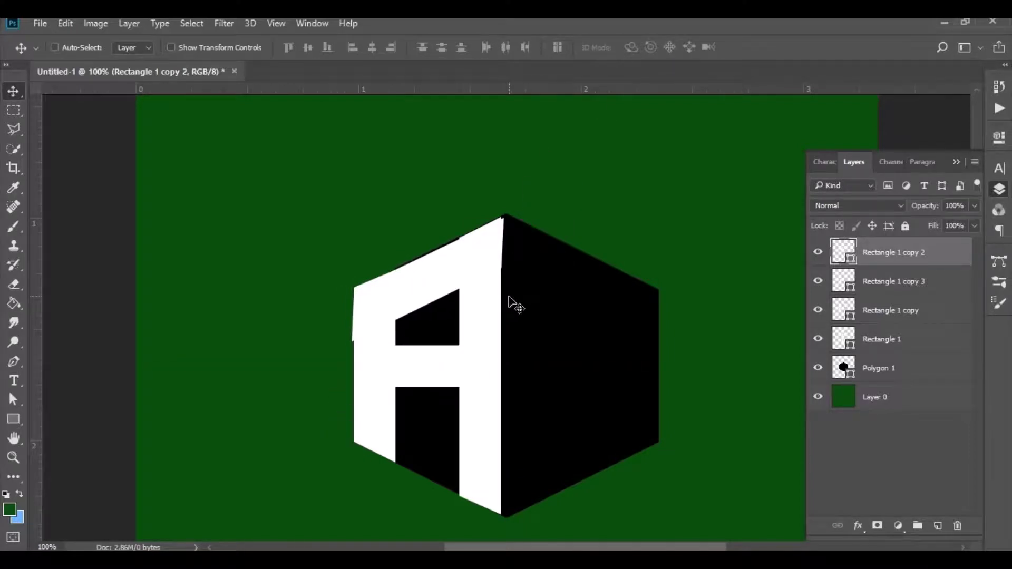
{"action": "key", "text": "Up"}
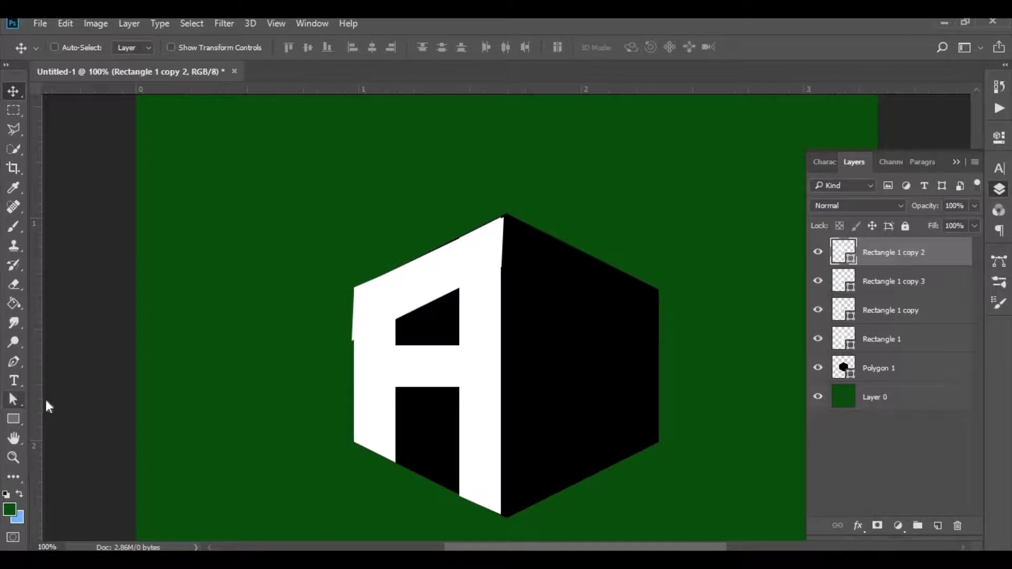
{"action": "left_click", "coordinate": [13, 399]}
Nudge the roof bar's right-edge anchor left and lower-left corner right, leaving it 197.5 px wide.
{"action": "key", "text": "Left"}
{"action": "key", "text": "Left"}
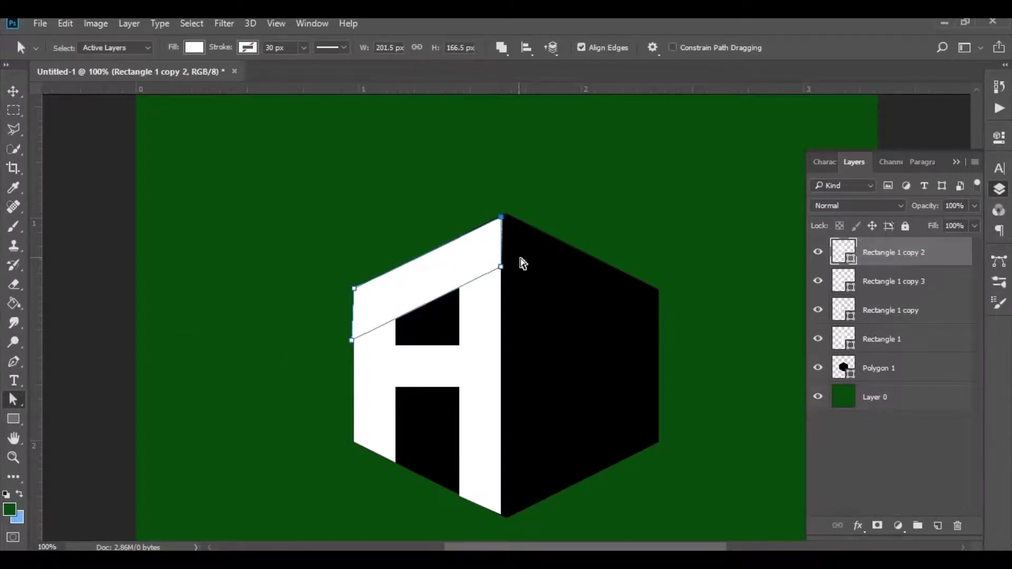
{"action": "left_click", "coordinate": [521, 273]}
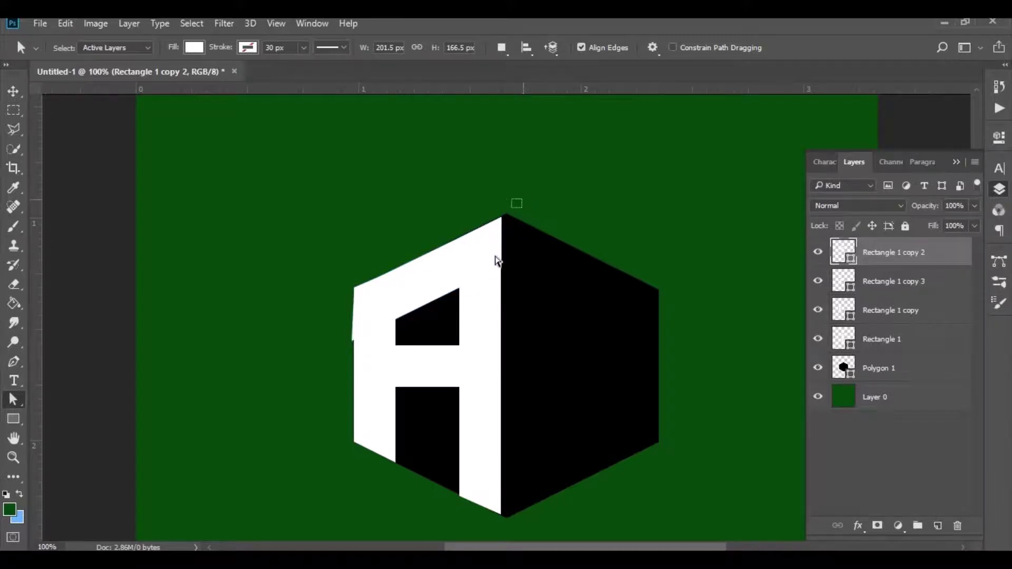
{"action": "left_click_drag", "start_coordinate": [522, 199], "coordinate": [498, 290]}
{"action": "key", "text": "Left"}
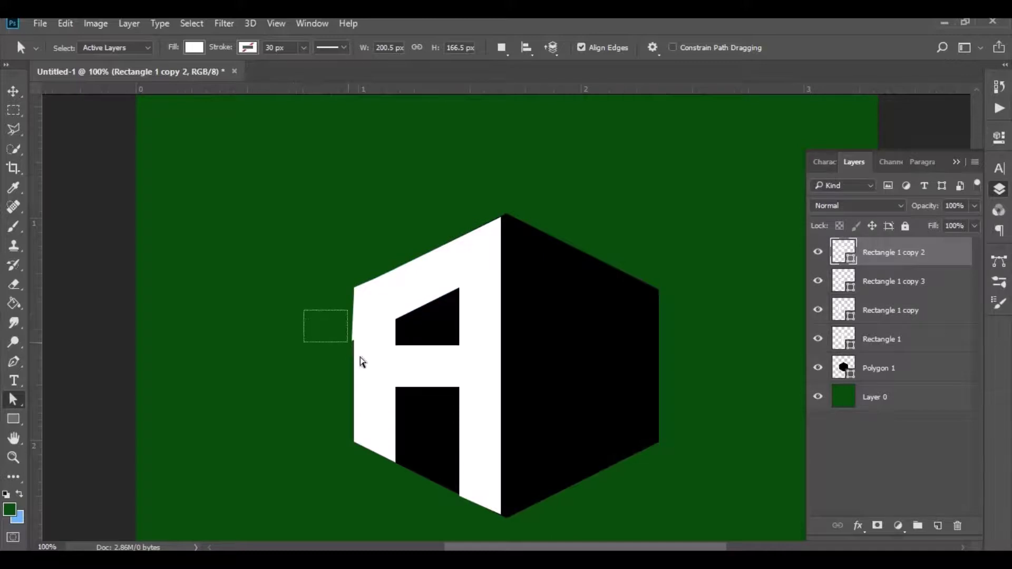
{"action": "left_click_drag", "start_coordinate": [303, 310], "coordinate": [365, 362]}
{"action": "key", "text": "Right"}
{"action": "key", "text": "Right"}
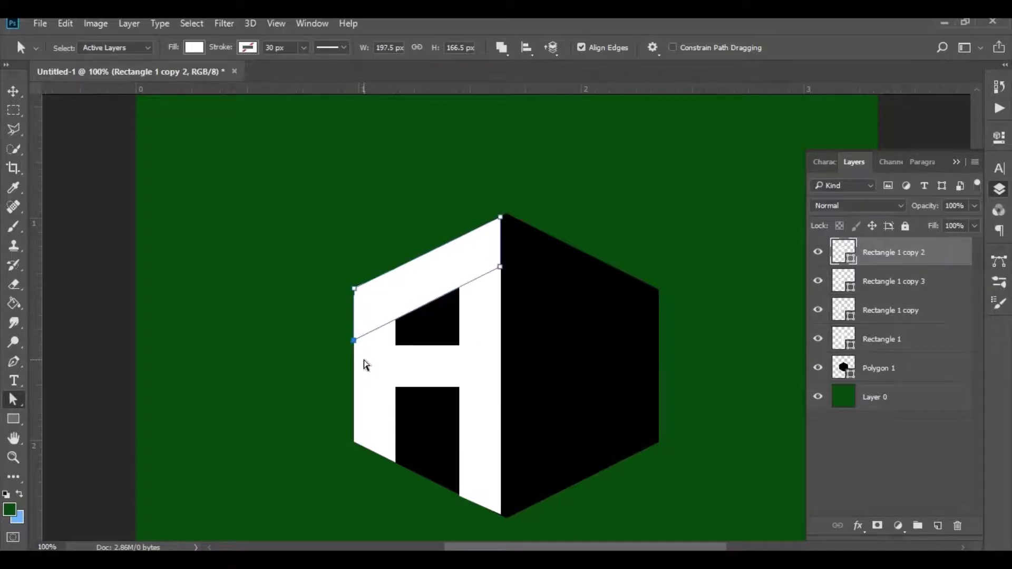
{"action": "left_click_drag", "start_coordinate": [323, 269], "coordinate": [275, 248]}
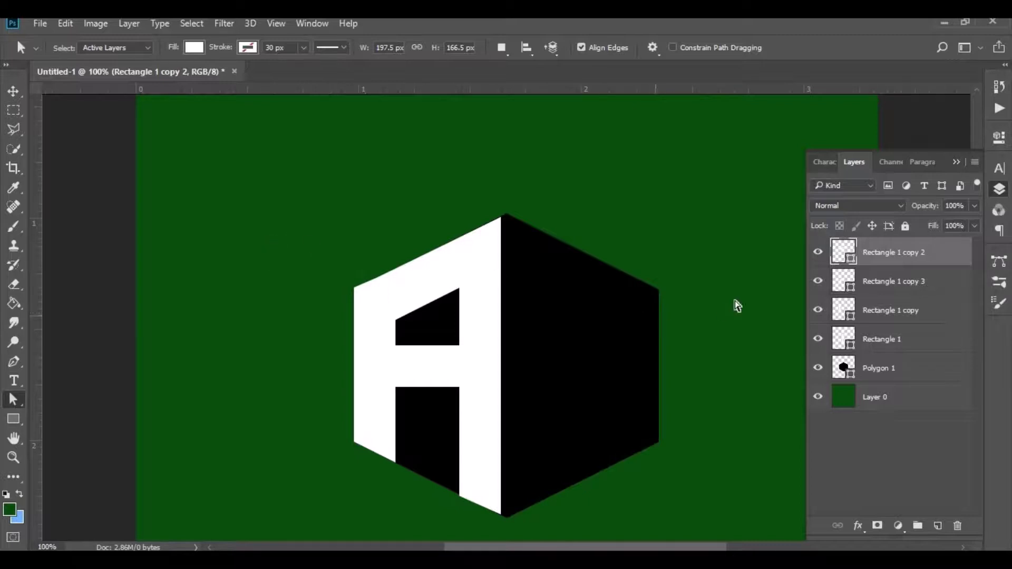
{"action": "scroll", "coordinate": [733, 293], "scroll_direction": "down", "scroll_amount": 1}
{"action": "scroll", "coordinate": [722, 282], "scroll_direction": "down", "scroll_amount": 2}
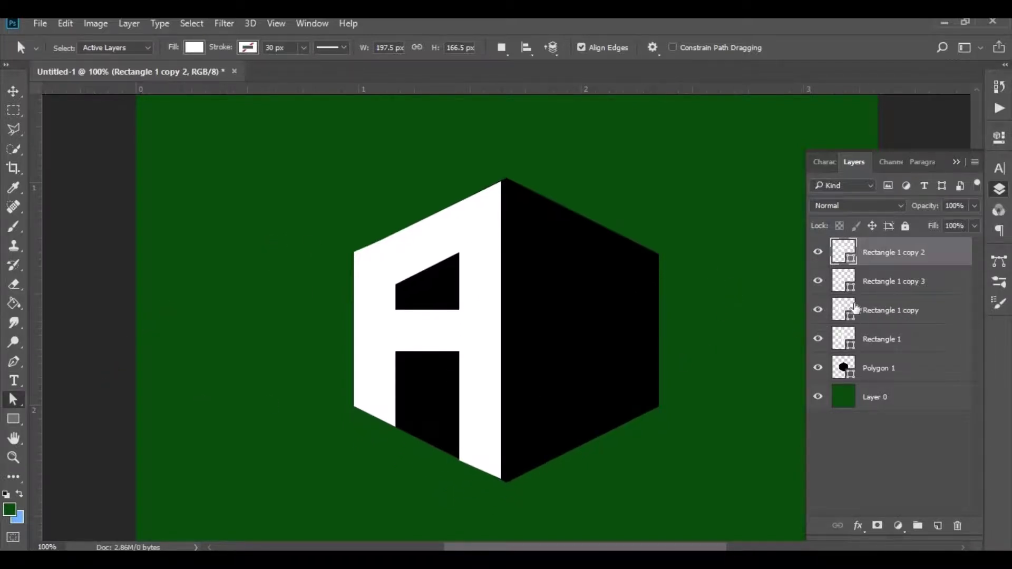
{"action": "left_click", "coordinate": [873, 310]}
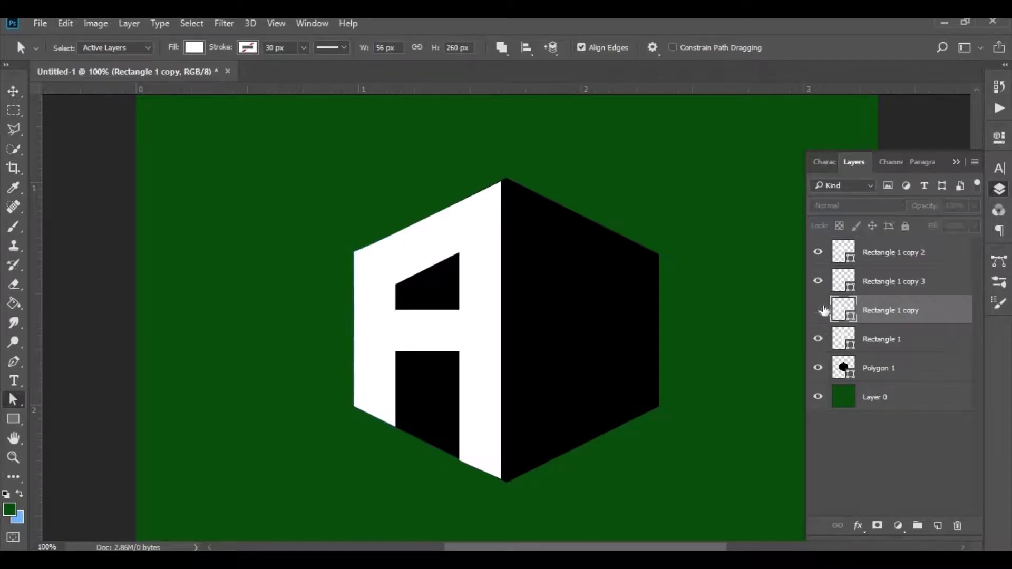
{"action": "left_click", "coordinate": [818, 310]}
{"action": "left_click", "coordinate": [818, 339]}
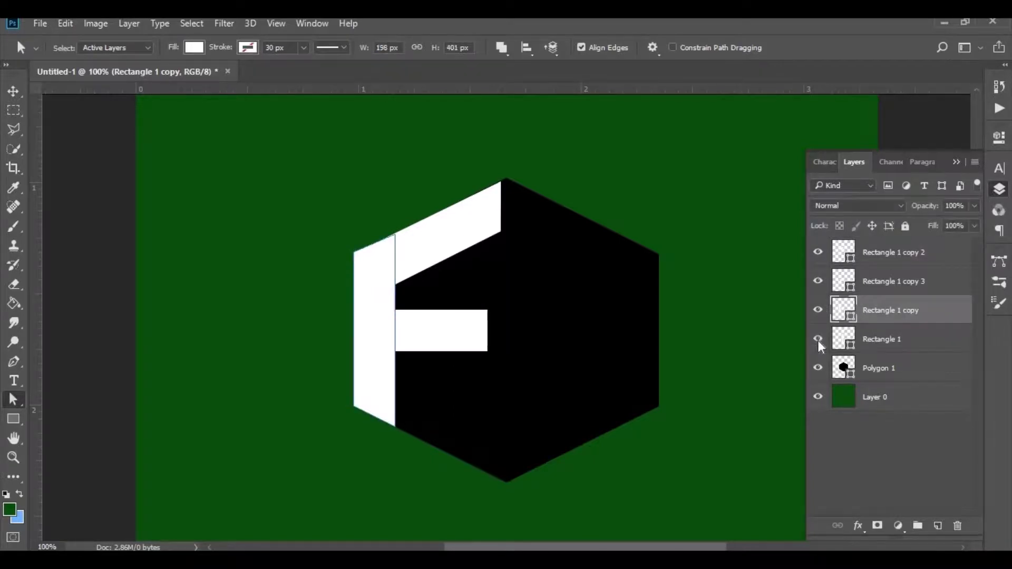
{"action": "left_click", "coordinate": [818, 339]}
{"action": "left_click", "coordinate": [818, 281]}
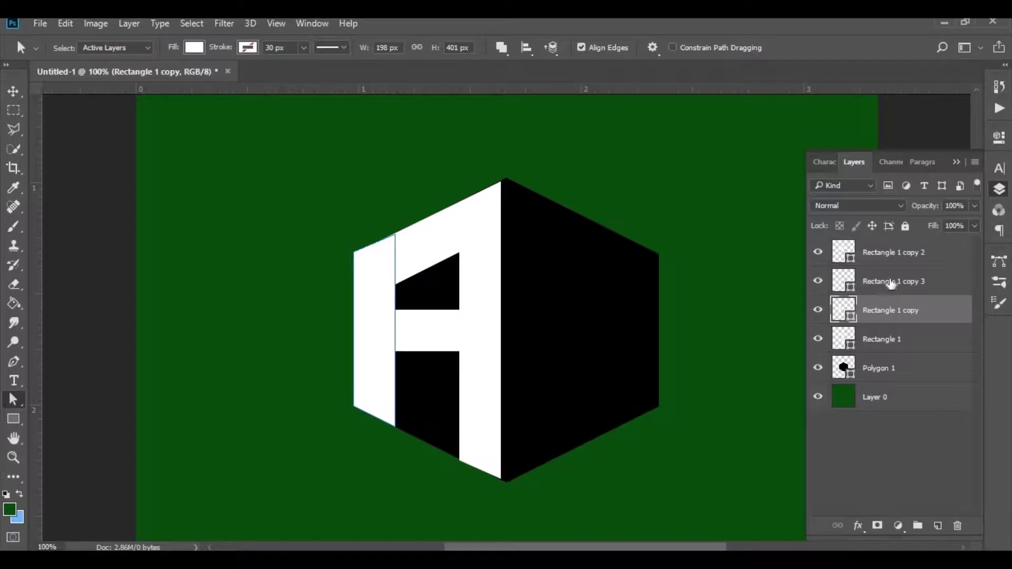
{"action": "left_click", "coordinate": [377, 316]}
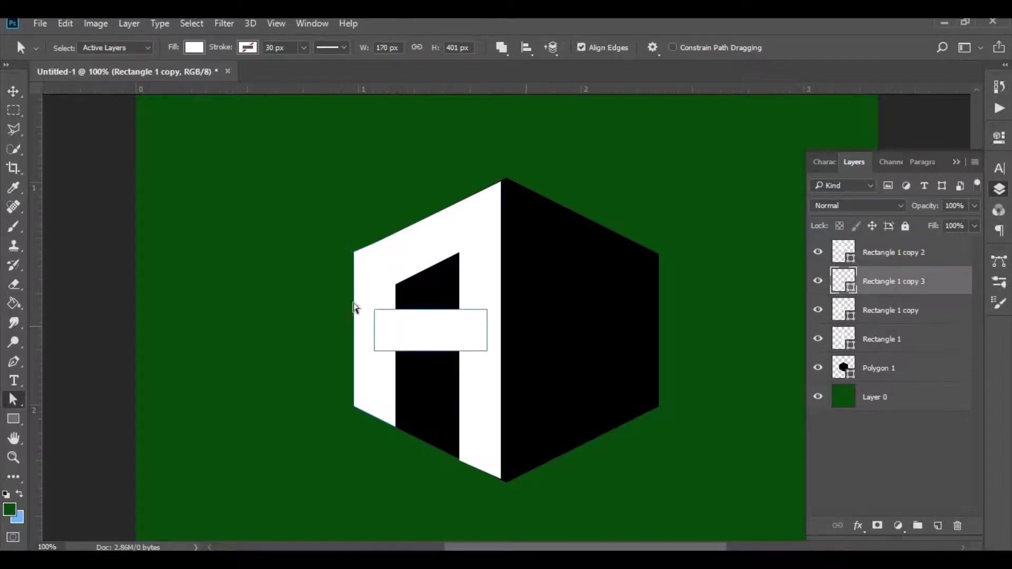
{"action": "left_click", "coordinate": [14, 92]}
Copy the crossbar layer to the top, then group Rectangle 1 copy 2 through Rectangle 1 as 'A'.
{"action": "left_click_drag", "start_coordinate": [894, 287], "coordinate": [942, 525]}
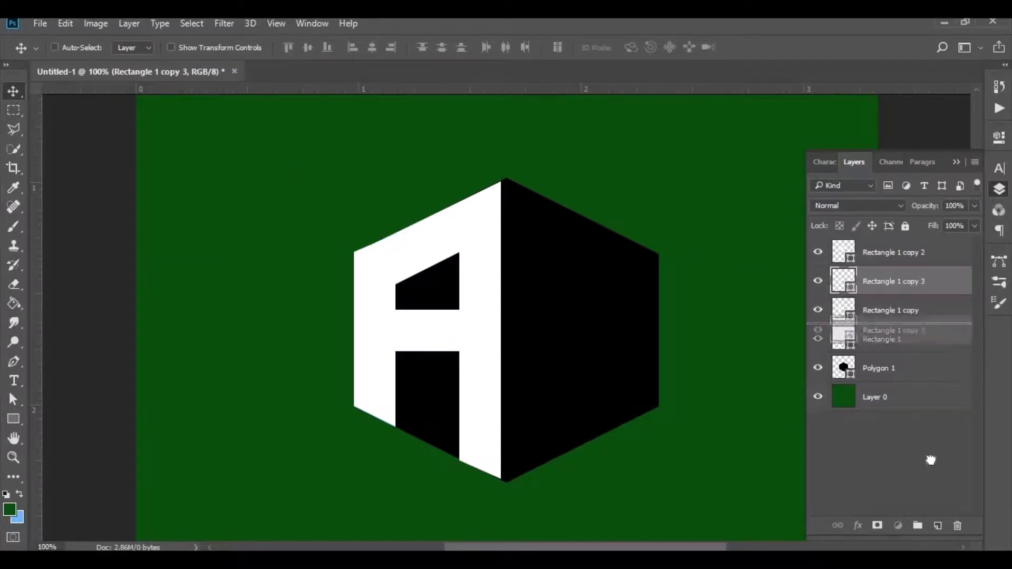
{"action": "left_click_drag", "start_coordinate": [904, 283], "coordinate": [902, 241]}
{"action": "left_click", "coordinate": [892, 288]}
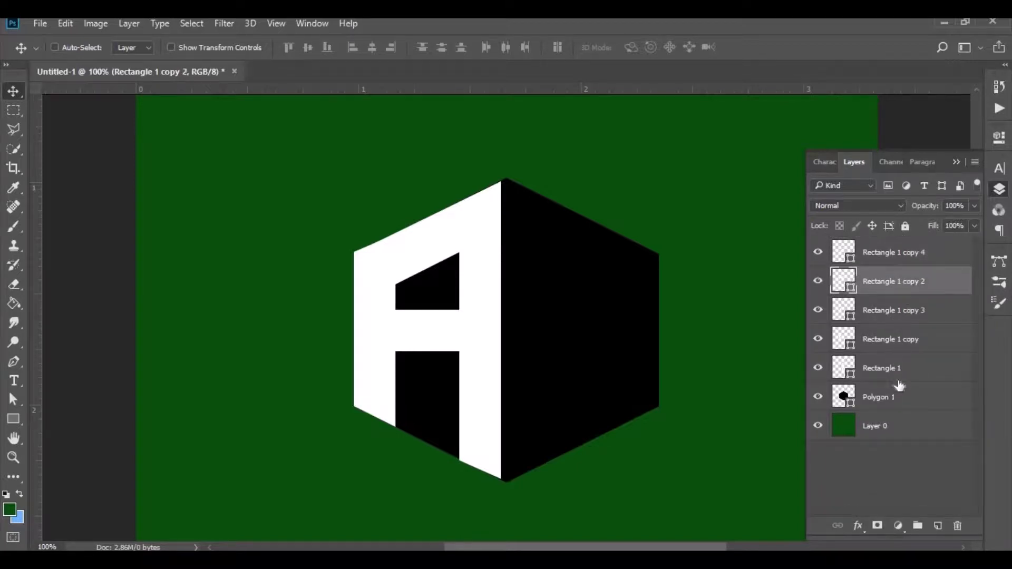
{"action": "left_click", "coordinate": [899, 375], "text": "shift"}
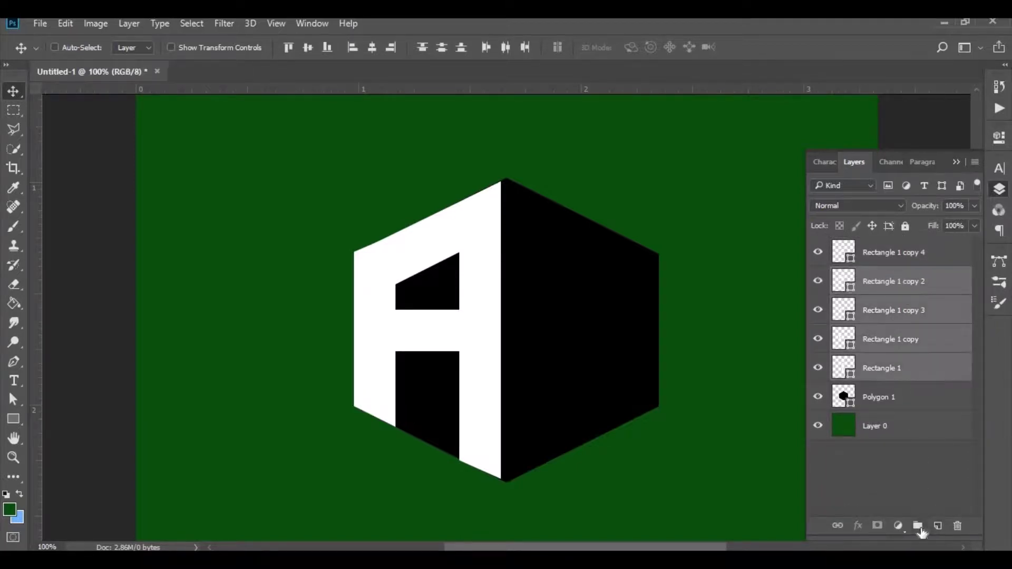
{"action": "left_click", "coordinate": [919, 527]}
{"action": "double_click", "coordinate": [885, 276]}
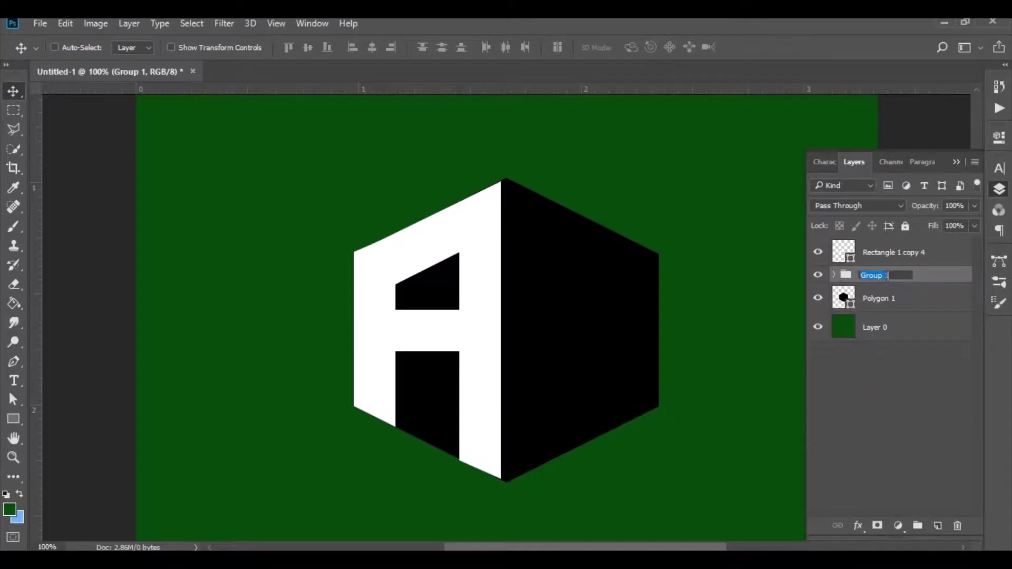
{"action": "type", "text": "A"}
{"action": "left_click", "coordinate": [876, 357]}
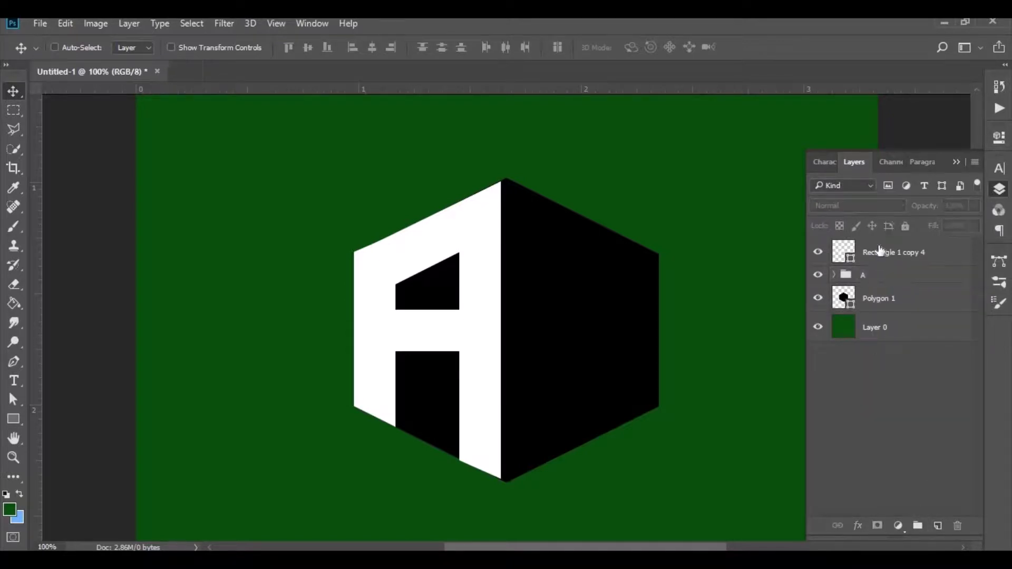
{"action": "key", "text": "alt+period"}
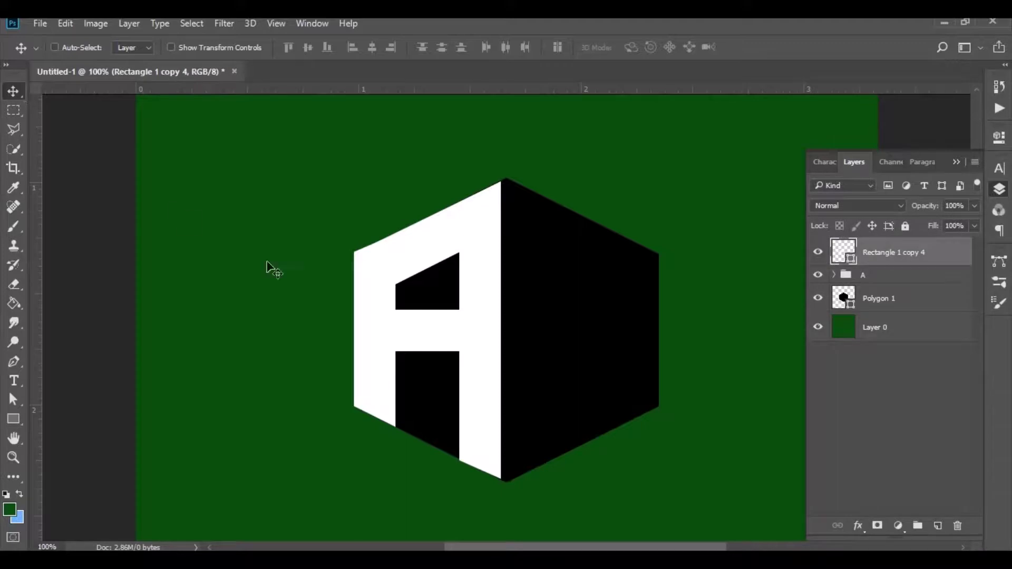
Move the copied bar onto the black right half, rotate it 90° clockwise and stretch it to 176.32%.
{"action": "left_click_drag", "start_coordinate": [415, 330], "coordinate": [539, 328]}
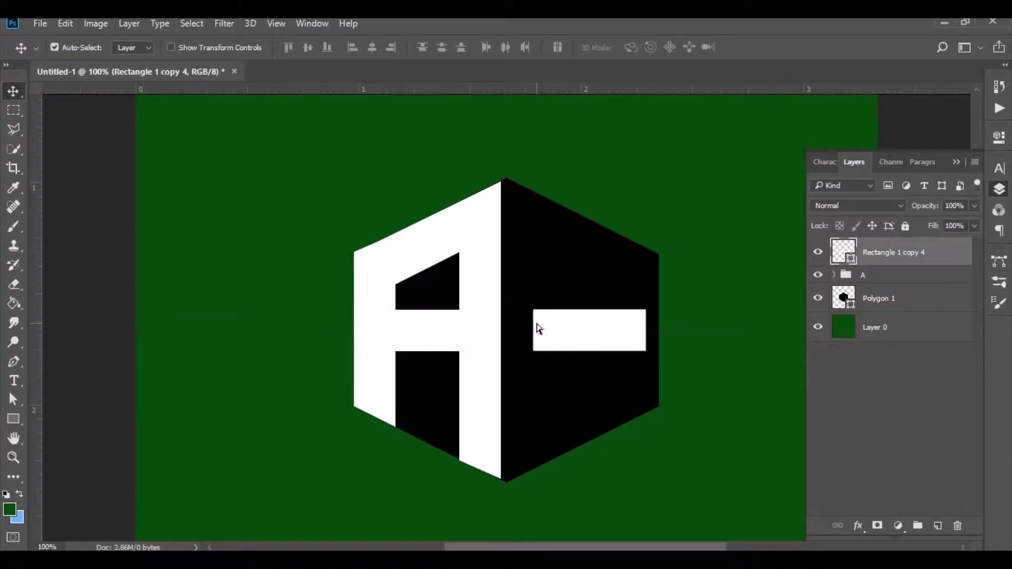
{"action": "key", "text": "ctrl+t"}
{"action": "right_click", "coordinate": [555, 324]}
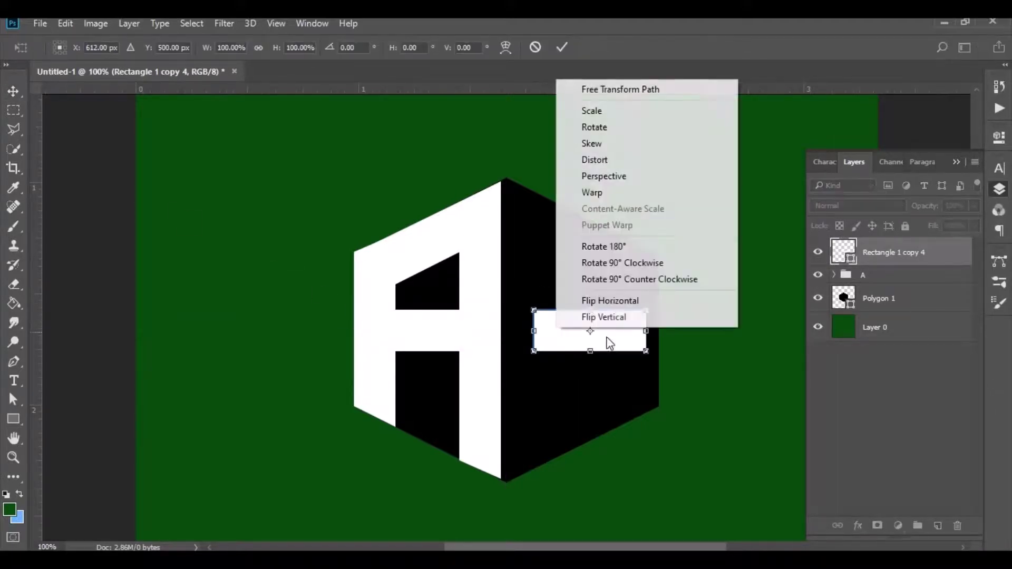
{"action": "left_click", "coordinate": [613, 263]}
{"action": "left_click_drag", "start_coordinate": [590, 273], "coordinate": [588, 220]}
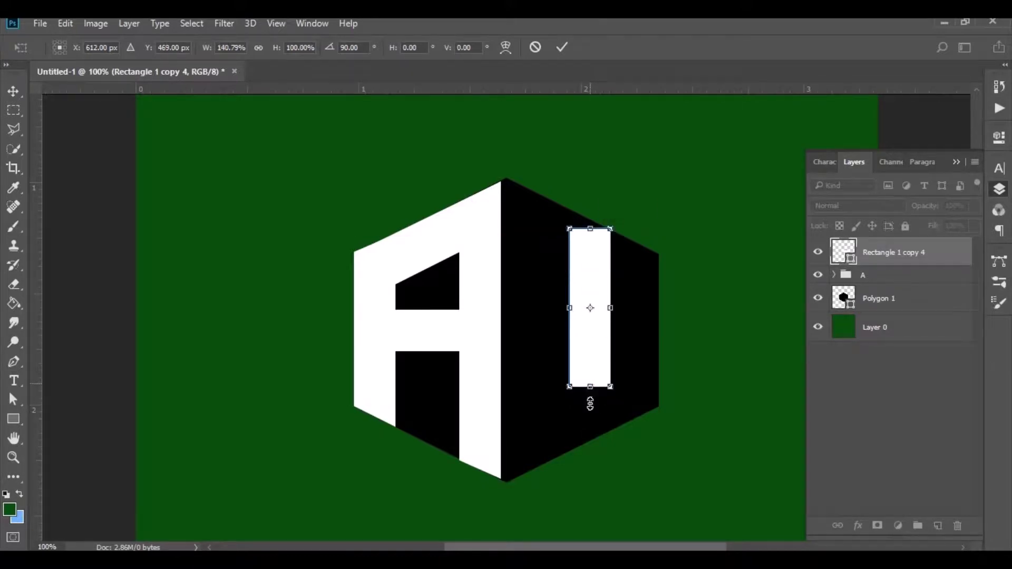
{"action": "left_click_drag", "start_coordinate": [589, 404], "coordinate": [586, 427]}
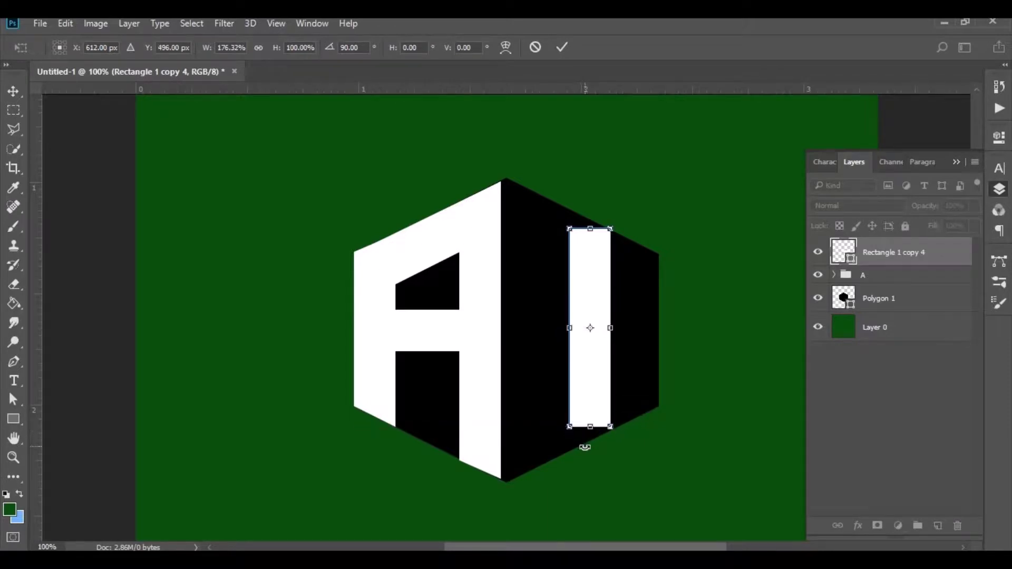
{"action": "key", "text": "Down"}
{"action": "key", "text": "Down"}
{"action": "key", "text": "Down"}
{"action": "key", "text": "Down"}
{"action": "key", "text": "Down"}
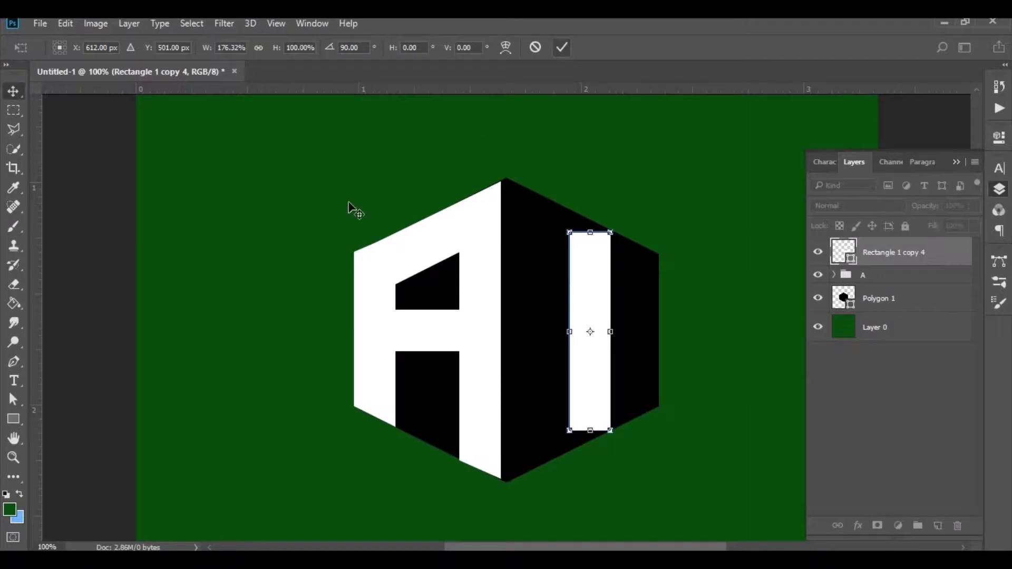
{"action": "key", "text": "Return"}
Raise the bar's top-left corner and lower its bottom-left corner so its ends follow the hexagon edges.
{"action": "left_click", "coordinate": [15, 400]}
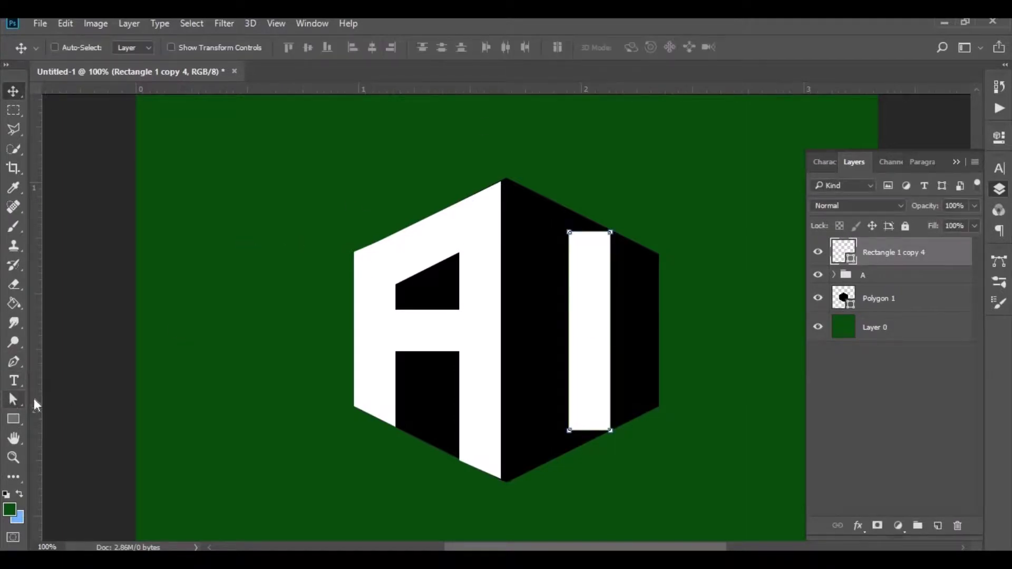
{"action": "left_click_drag", "start_coordinate": [544, 212], "coordinate": [585, 246]}
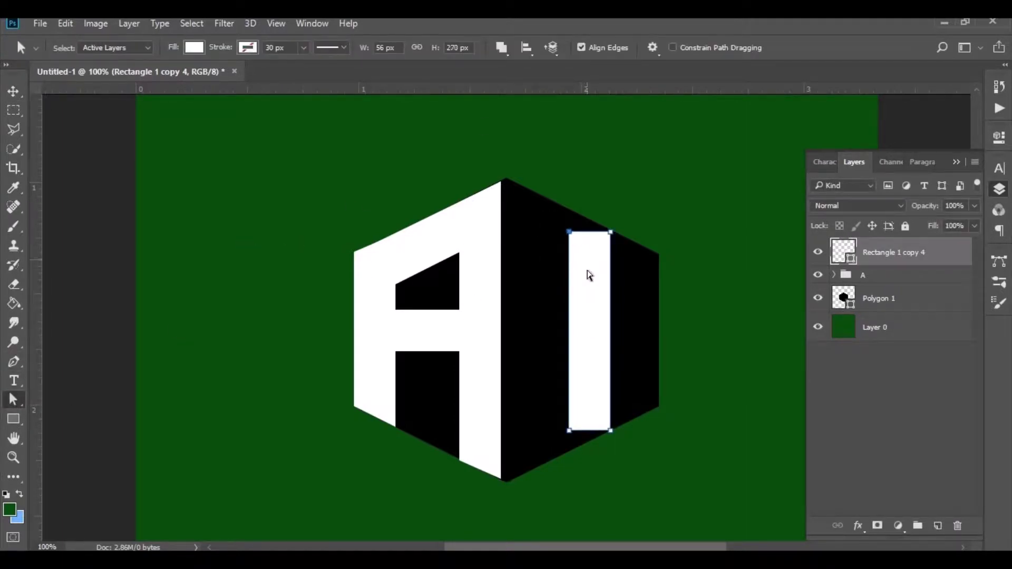
{"action": "key", "text": "Up"}
{"action": "key", "text": "Up"}
{"action": "key", "text": "Up"}
{"action": "key", "text": "Up"}
{"action": "key", "text": "Up"}
{"action": "key", "text": "Up"}
{"action": "key", "text": "Up"}
{"action": "key", "text": "Up"}
{"action": "key", "text": "Up"}
{"action": "key", "text": "Up"}
{"action": "key", "text": "Up"}
{"action": "key", "text": "Up"}
{"action": "key", "text": "Up"}
{"action": "key", "text": "Up"}
{"action": "key", "text": "Up"}
{"action": "left_click_drag", "start_coordinate": [593, 218], "coordinate": [630, 262]}
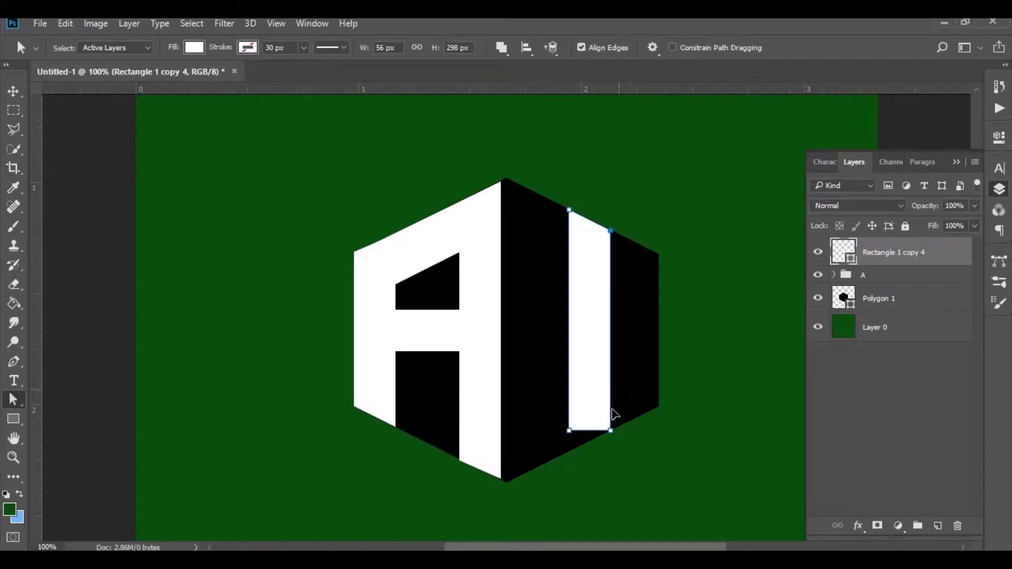
{"action": "left_click_drag", "start_coordinate": [612, 410], "coordinate": [620, 404]}
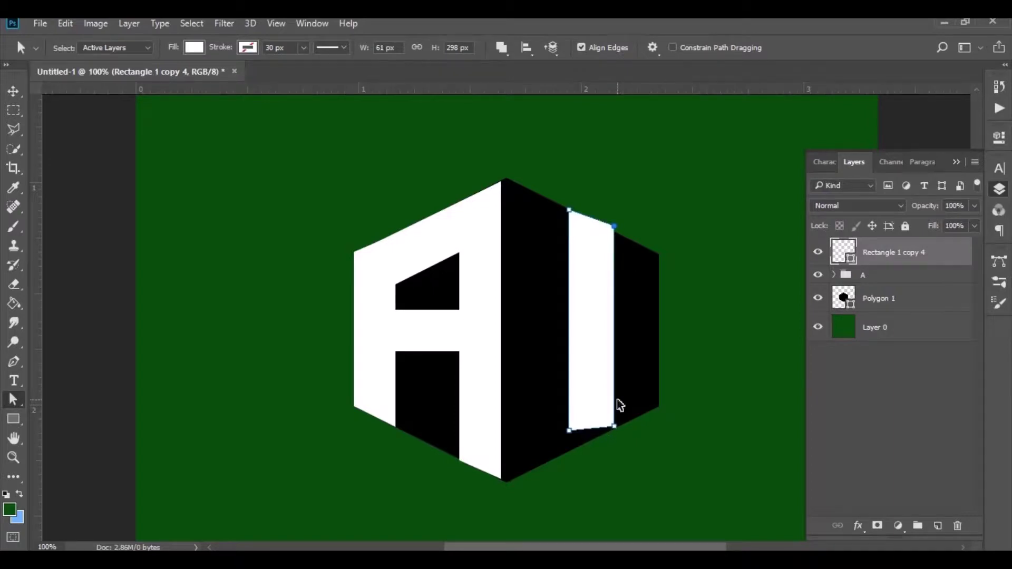
{"action": "key", "text": "ctrl+z"}
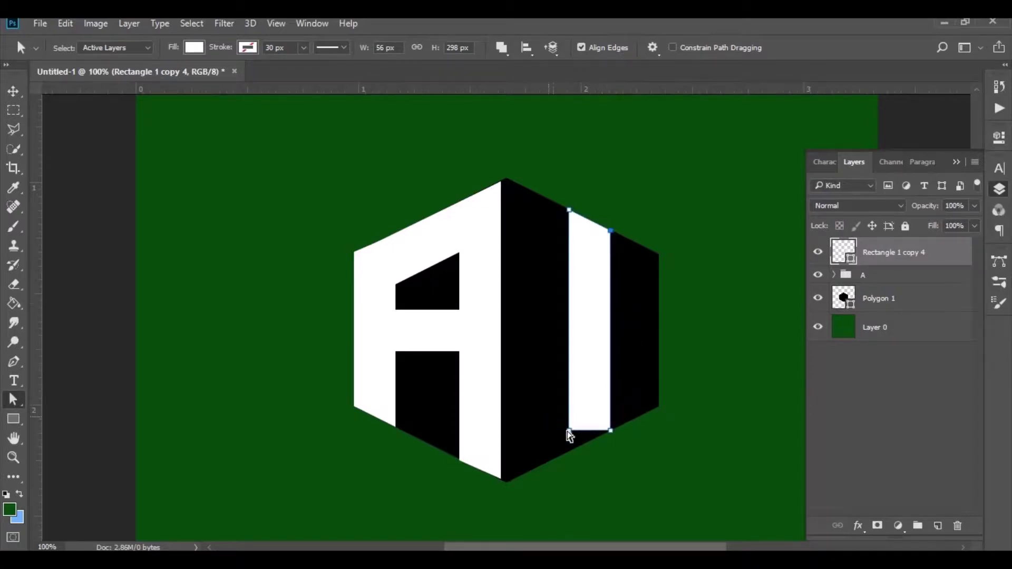
{"action": "left_click_drag", "start_coordinate": [541, 414], "coordinate": [591, 455]}
{"action": "key", "text": "Down"}
{"action": "key", "text": "Down"}
{"action": "key", "text": "Down"}
{"action": "key", "text": "Down"}
{"action": "key", "text": "Down"}
{"action": "key", "text": "Down"}
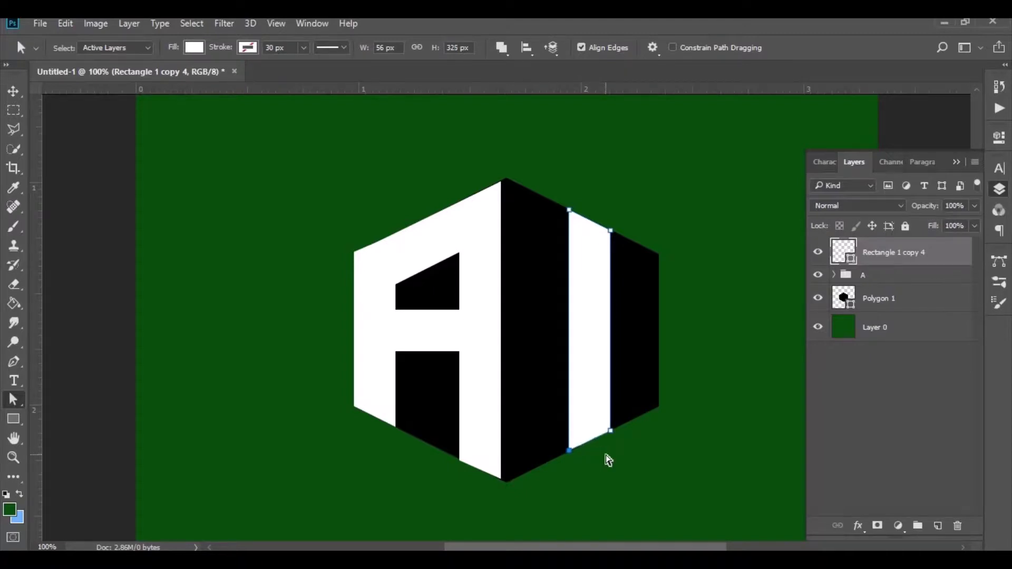
Duplicate the right bar and rotate the copy into a diagonal band near the top-right edge.
{"action": "key", "text": "v"}
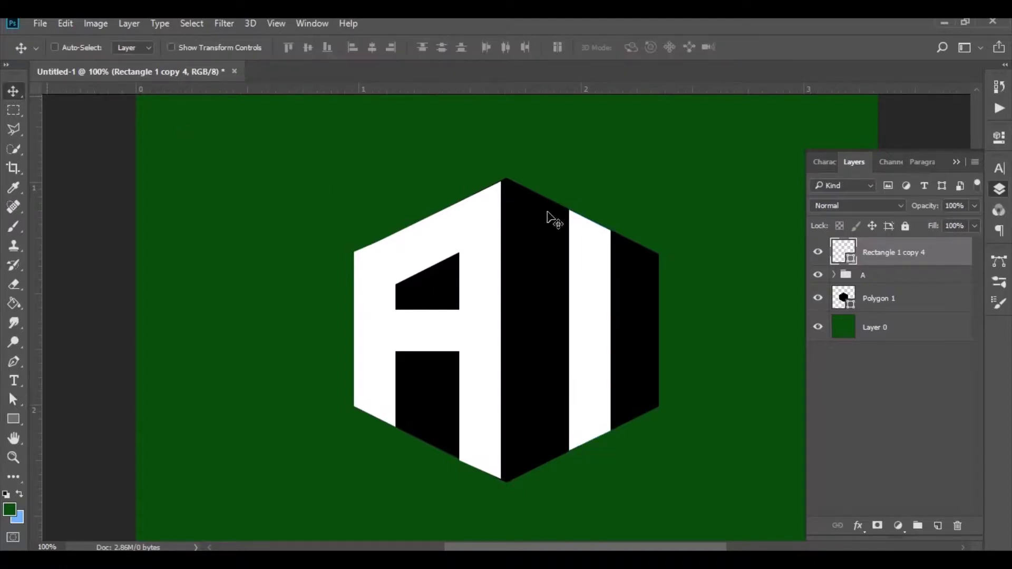
{"action": "left_click_drag", "start_coordinate": [904, 258], "coordinate": [939, 523]}
{"action": "key", "text": "ctrl+t"}
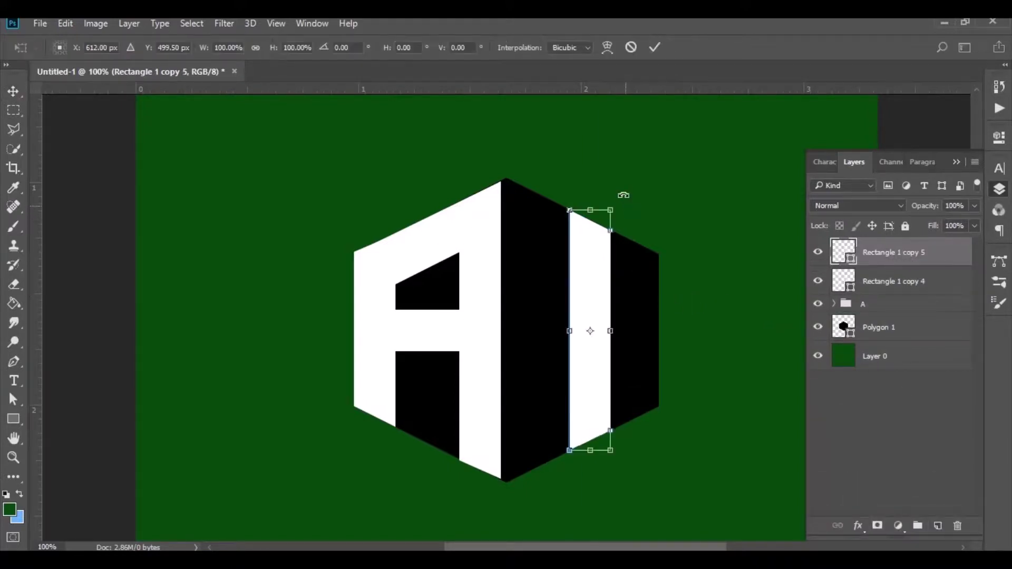
{"action": "left_click_drag", "start_coordinate": [624, 195], "coordinate": [687, 376]}
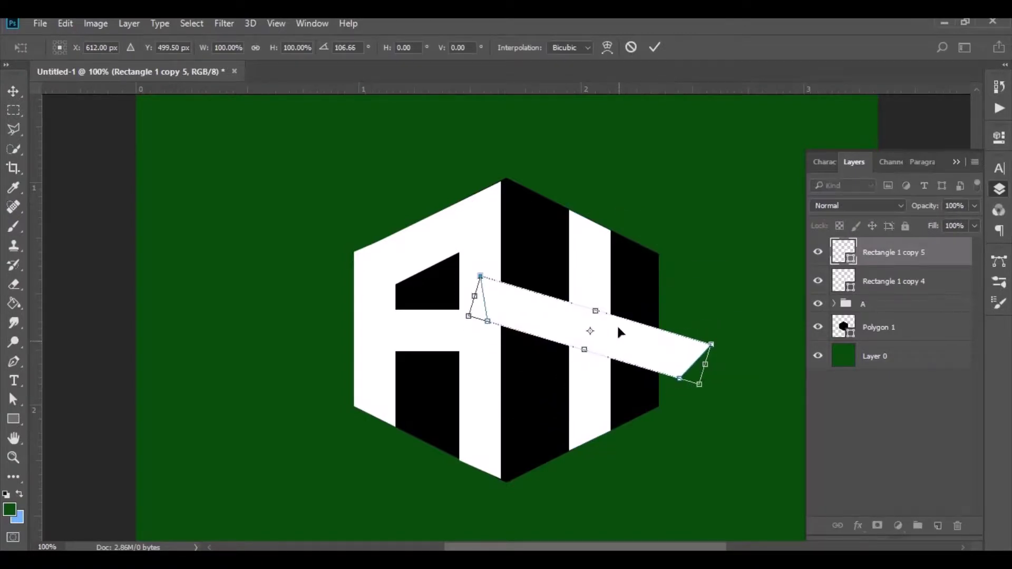
{"action": "left_click_drag", "start_coordinate": [619, 331], "coordinate": [639, 260]}
Fine-tune the band to 115.62° along the hexagon's upper-right edge and commit the transform.
{"action": "left_click_drag", "start_coordinate": [751, 234], "coordinate": [756, 254]}
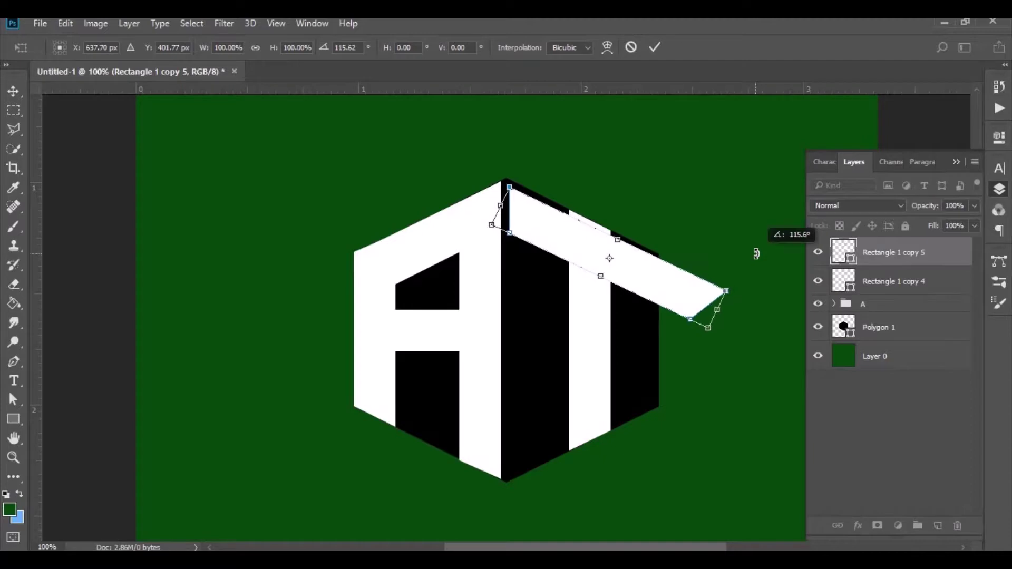
{"action": "key", "text": "Up"}
{"action": "key", "text": "Up"}
{"action": "key", "text": "Up"}
{"action": "key", "text": "Up"}
{"action": "key", "text": "Up"}
{"action": "key", "text": "Up"}
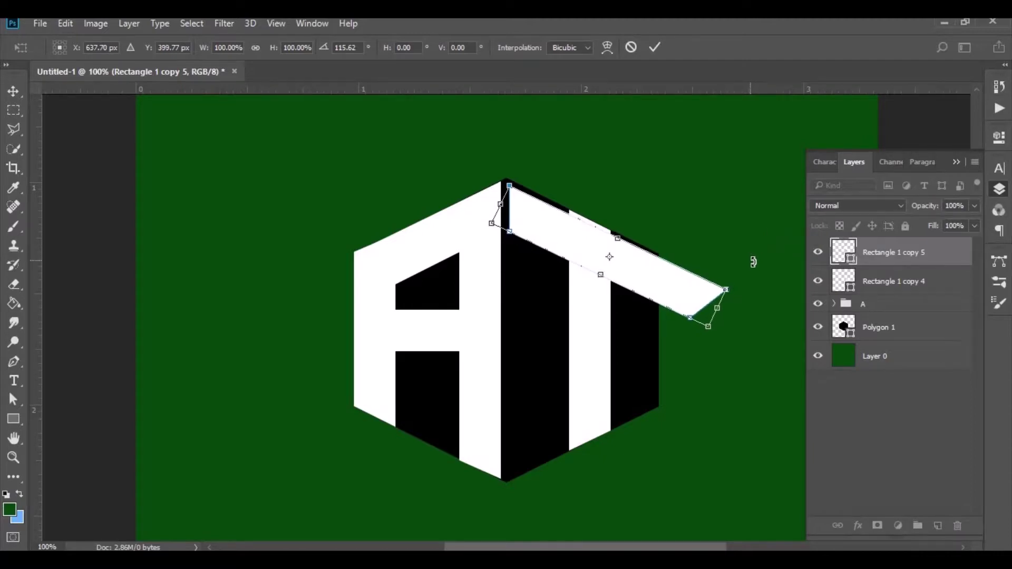
{"action": "key", "text": "Up"}
{"action": "key", "text": "Up"}
{"action": "key", "text": "Up"}
{"action": "key", "text": "Down"}
{"action": "key", "text": "Down"}
{"action": "key", "text": "Down"}
{"action": "key", "text": "Down"}
{"action": "key", "text": "Down"}
{"action": "key", "text": "Down"}
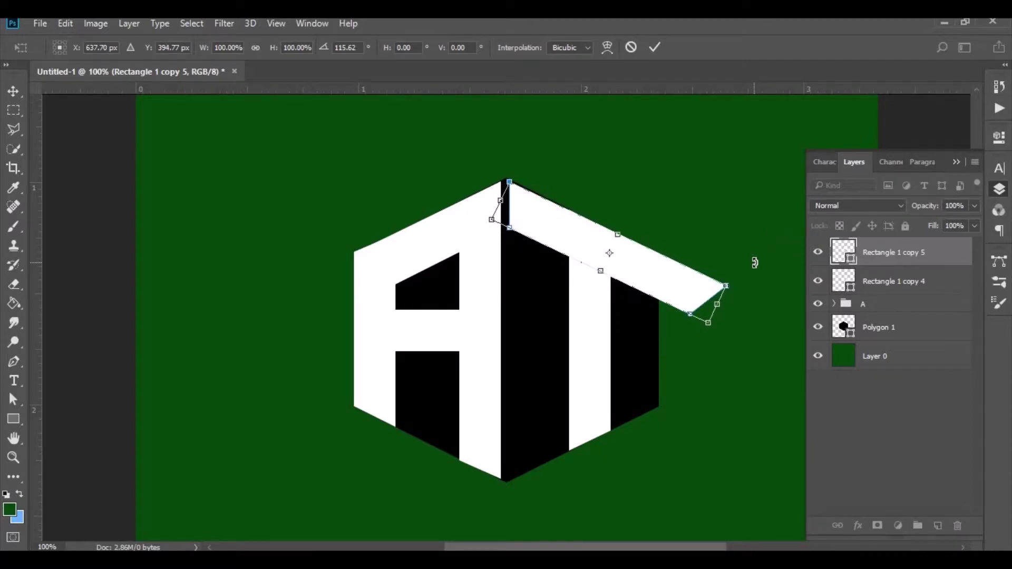
{"action": "key", "text": "Up"}
{"action": "key", "text": "Up"}
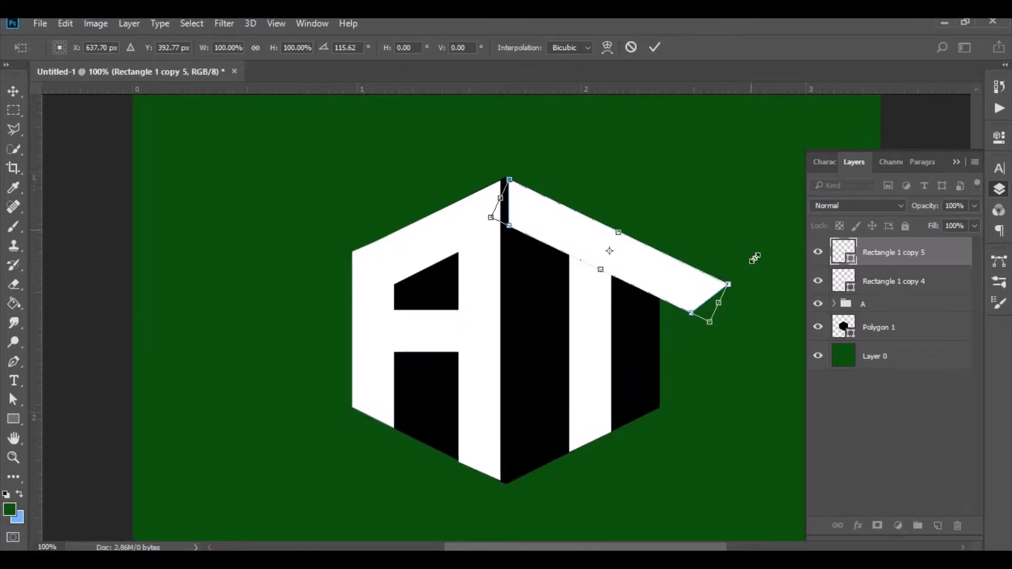
{"action": "key", "text": "ctrl+plus"}
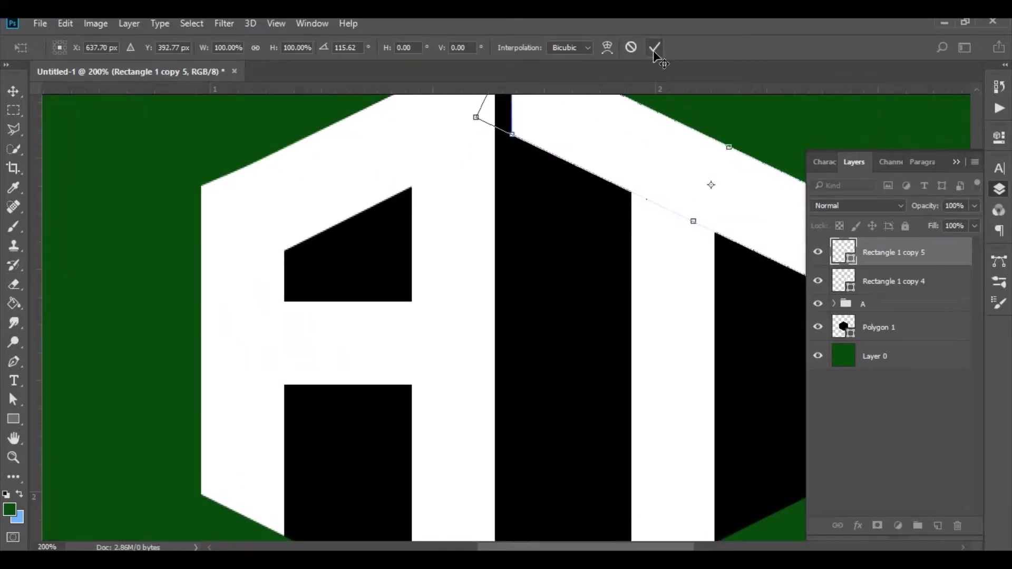
{"action": "left_click", "coordinate": [654, 48]}
{"action": "scroll", "coordinate": [694, 215], "scroll_direction": "up", "scroll_amount": 3}
{"action": "scroll", "coordinate": [694, 232], "scroll_direction": "up", "scroll_amount": 3}
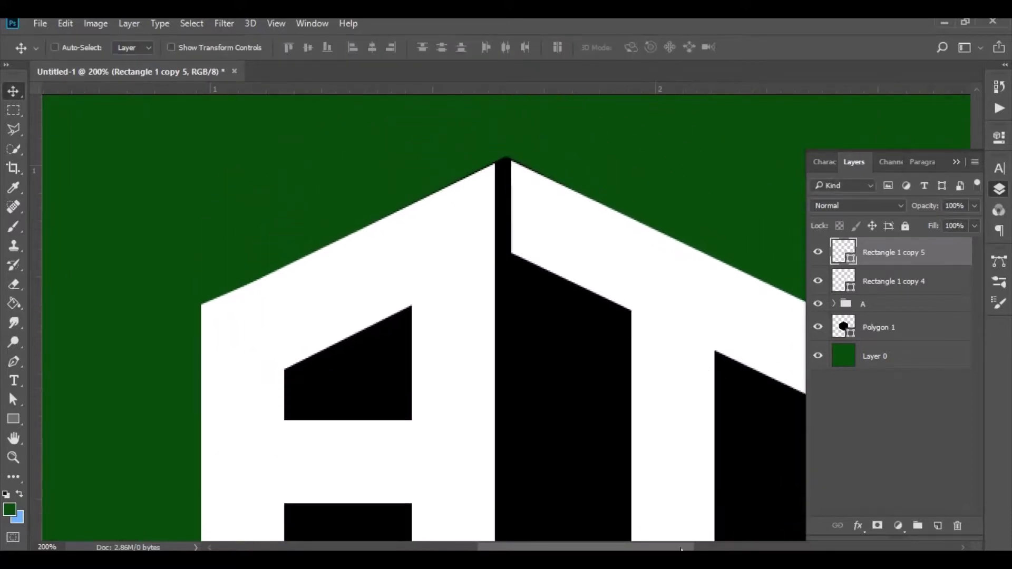
Pull the crossbar's right corner points inward to the hexagon's right side and nudge its top point up.
{"action": "mouse_move", "coordinate": [681, 549]}
{"action": "left_mouse_down"}
{"action": "mouse_move", "coordinate": [712, 549]}
{"action": "mouse_move", "coordinate": [718, 481]}
{"action": "left_mouse_up"}
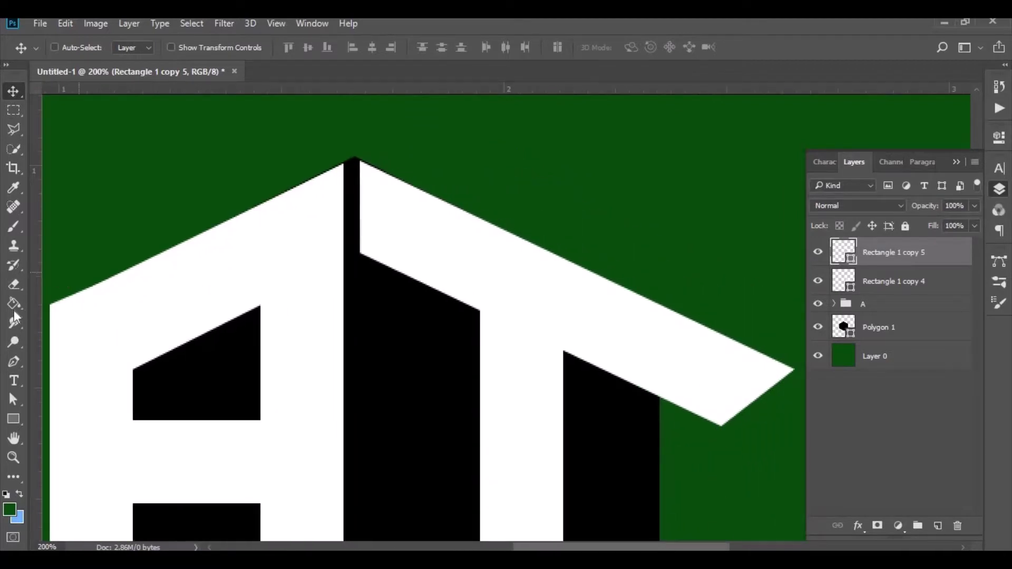
{"action": "left_click", "coordinate": [14, 399]}
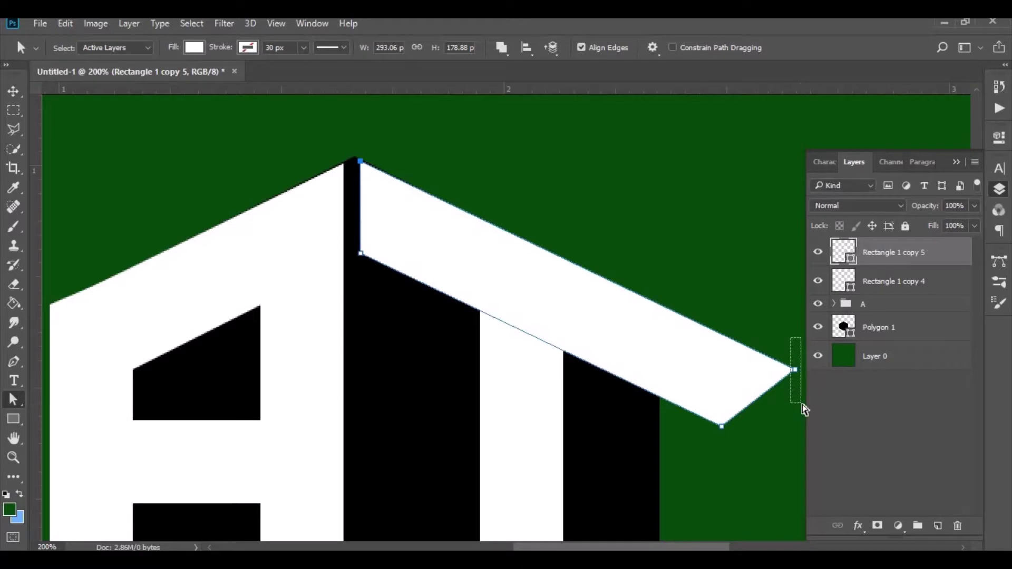
{"action": "left_click", "coordinate": [795, 369]}
{"action": "mouse_move", "coordinate": [795, 370]}
{"action": "left_mouse_down"}
{"action": "mouse_move", "coordinate": [661, 325]}
{"action": "mouse_move", "coordinate": [658, 311]}
{"action": "left_mouse_up"}
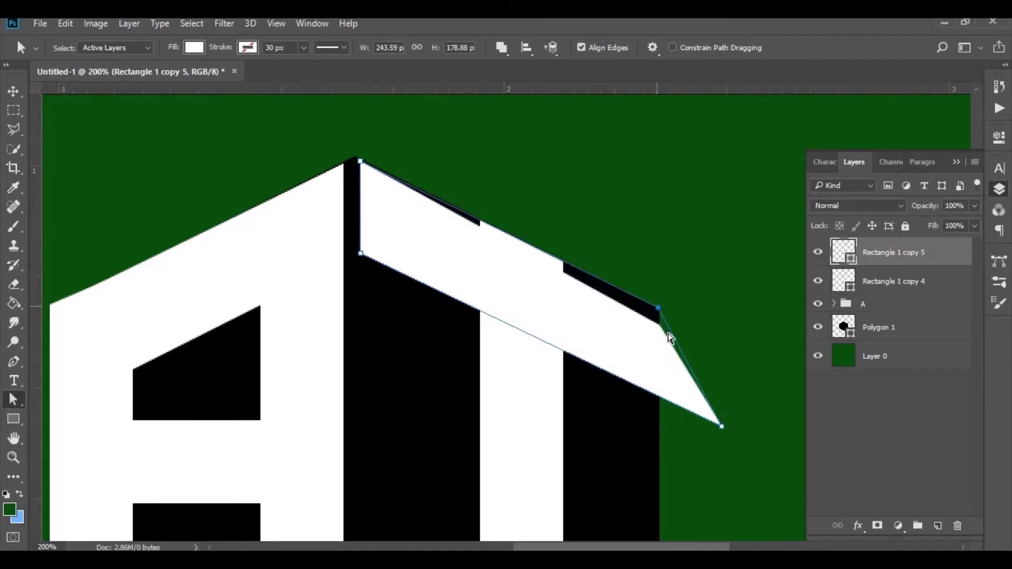
{"action": "left_click_drag", "start_coordinate": [721, 426], "coordinate": [661, 399]}
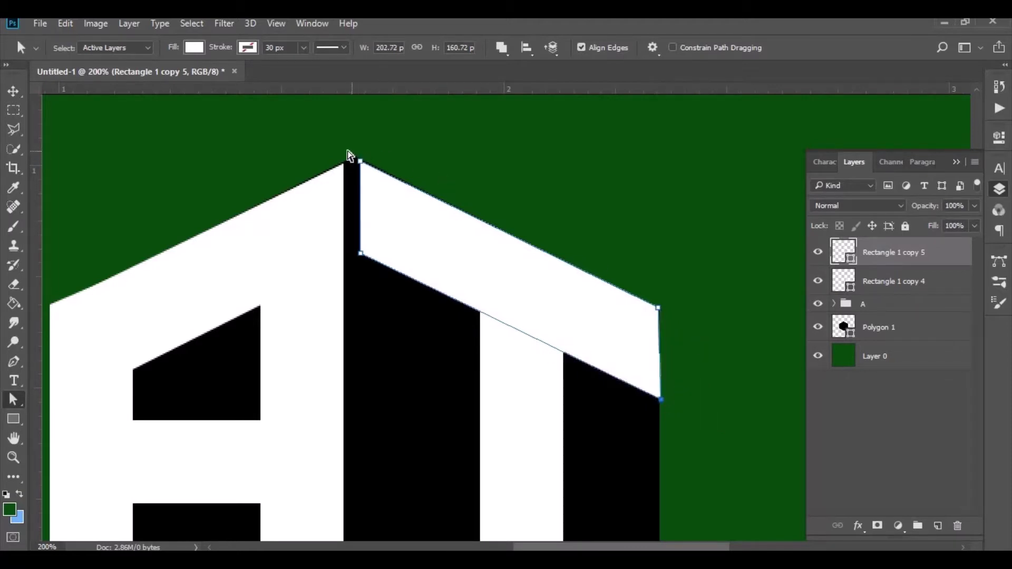
{"action": "left_click", "coordinate": [360, 161]}
{"action": "key", "text": "Up"}
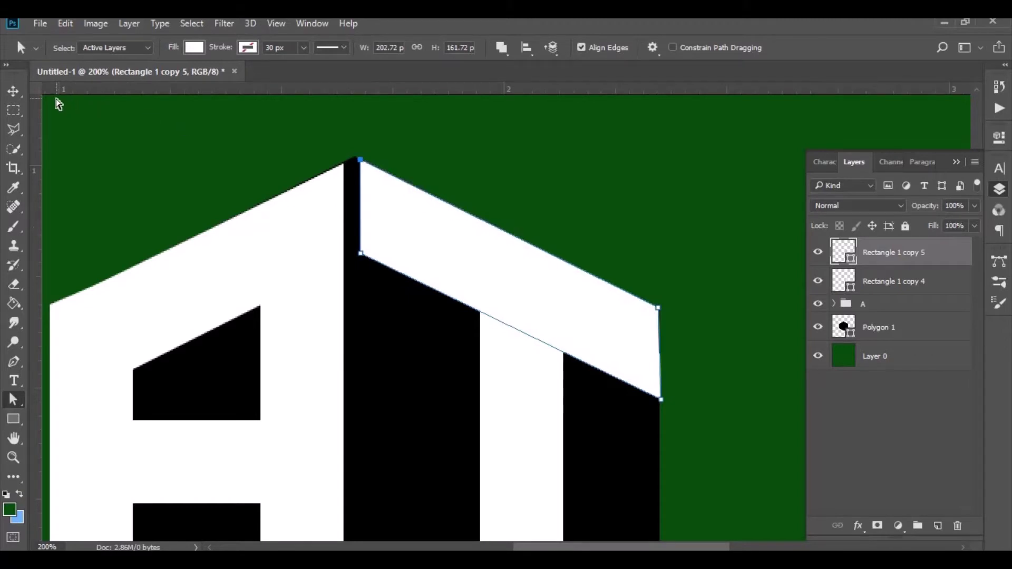
{"action": "left_click", "coordinate": [14, 91]}
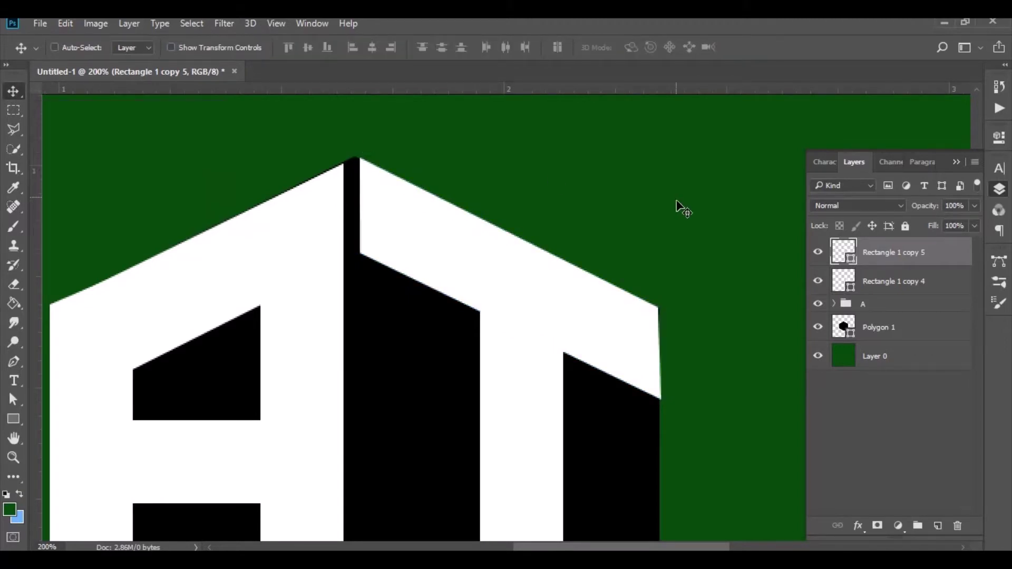
{"action": "scroll", "coordinate": [683, 209], "scroll_direction": "down", "scroll_amount": 1}
Hide the Polygon 1 hexagon layer and select the Rectangle 1 copy 4 layer.
{"action": "key", "text": "ctrl+minus"}
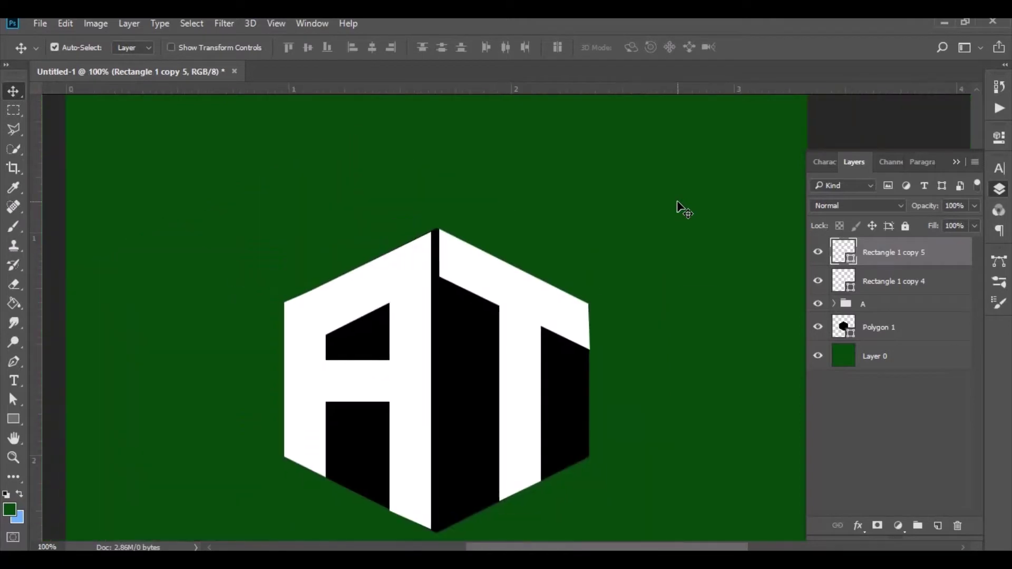
{"action": "scroll", "coordinate": [648, 208], "scroll_direction": "down", "scroll_amount": 2}
{"action": "scroll", "coordinate": [720, 247], "scroll_direction": "down", "scroll_amount": 1}
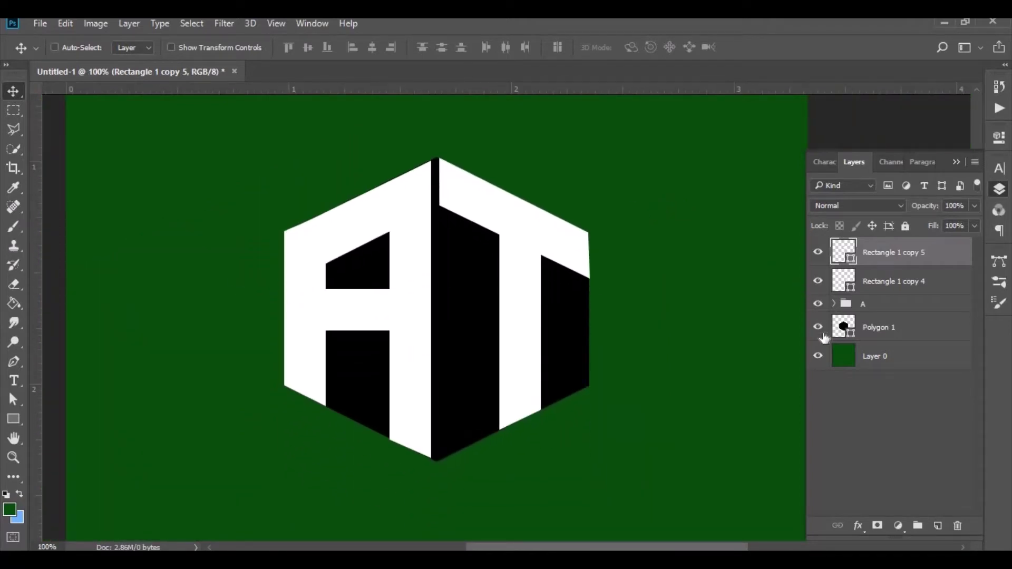
{"action": "left_click", "coordinate": [821, 331]}
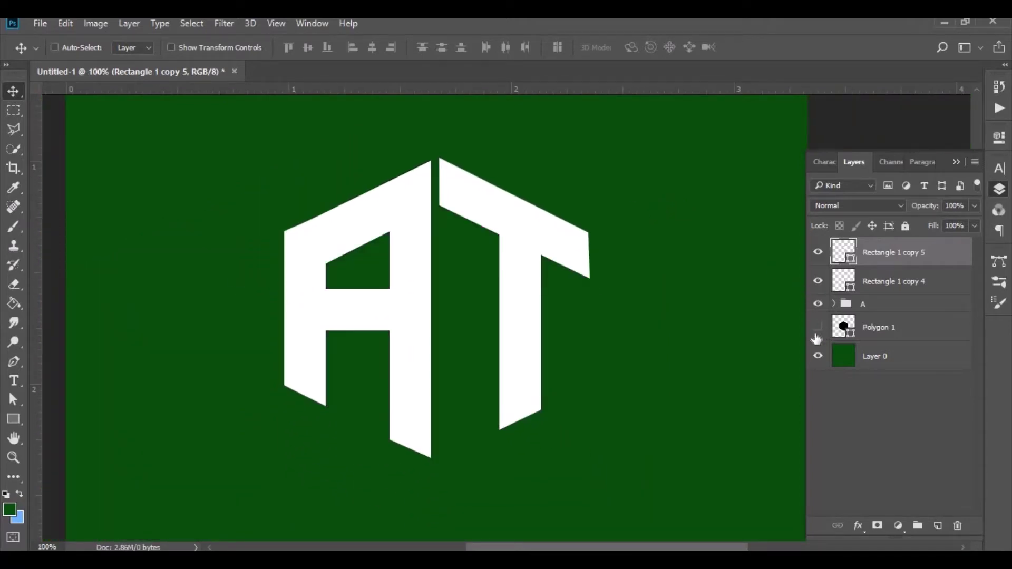
{"action": "left_click", "coordinate": [878, 283]}
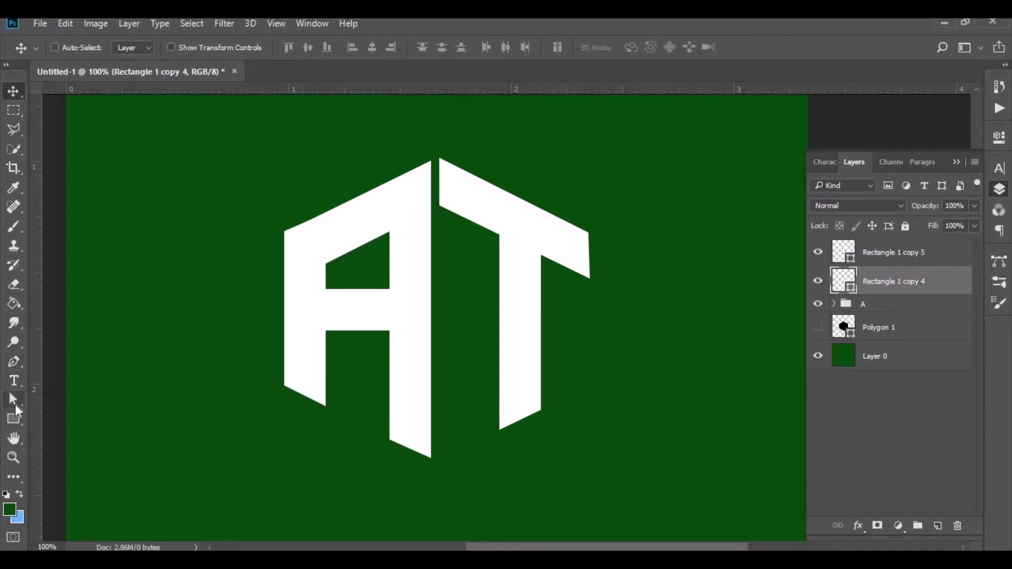
Select both bottom corner points of the T stem and nudge them down twice.
{"action": "left_click", "coordinate": [15, 403]}
{"action": "left_click_drag", "start_coordinate": [474, 410], "coordinate": [556, 437]}
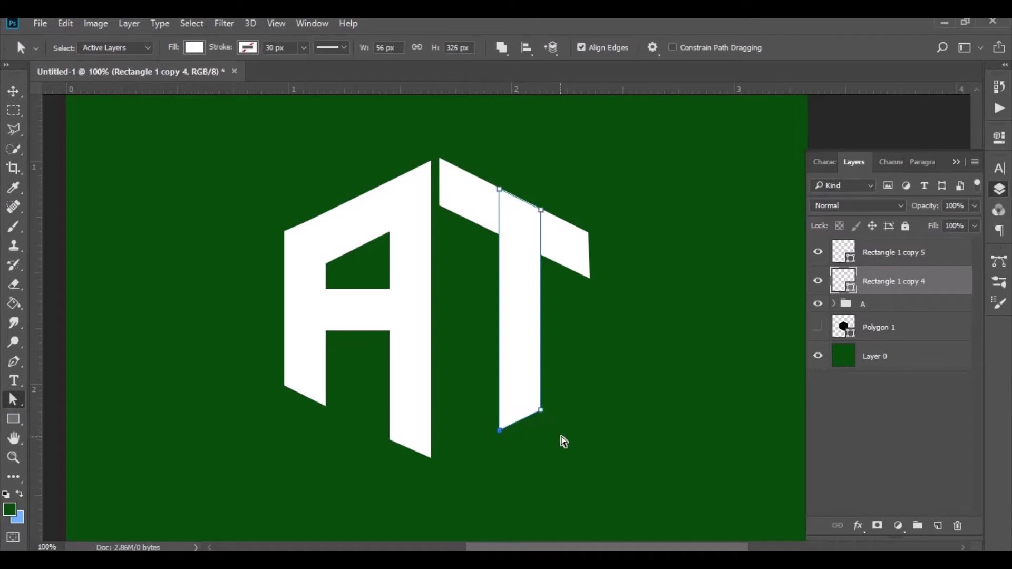
{"action": "key", "text": "Down"}
{"action": "key", "text": "Down"}
{"action": "key", "text": "Down"}
{"action": "key", "text": "Down"}
{"action": "key", "text": "Down"}
{"action": "key", "text": "Down"}
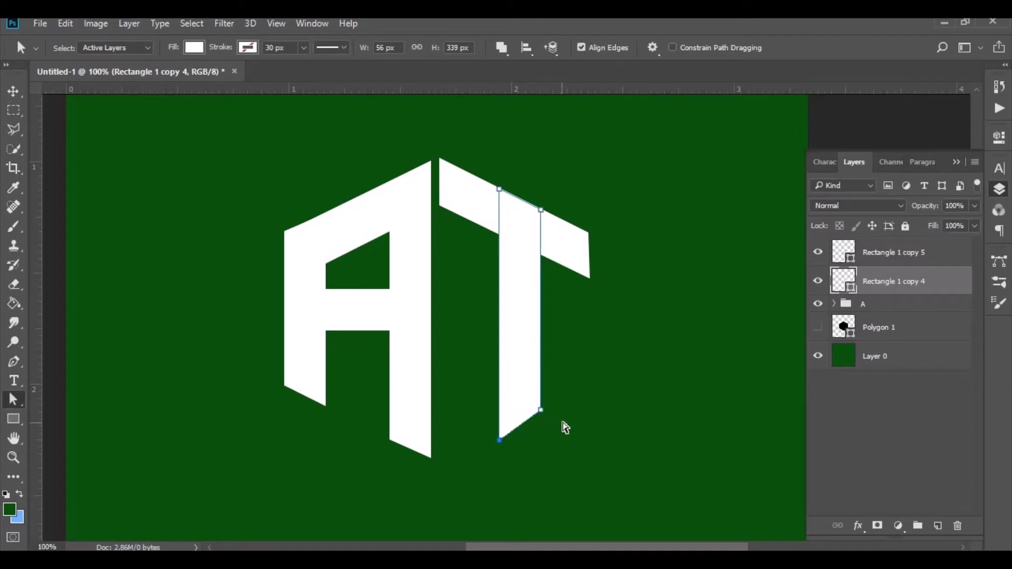
{"action": "key", "text": "Up"}
{"action": "key", "text": "Up"}
{"action": "key", "text": "Up"}
{"action": "left_click_drag", "start_coordinate": [555, 389], "coordinate": [487, 464]}
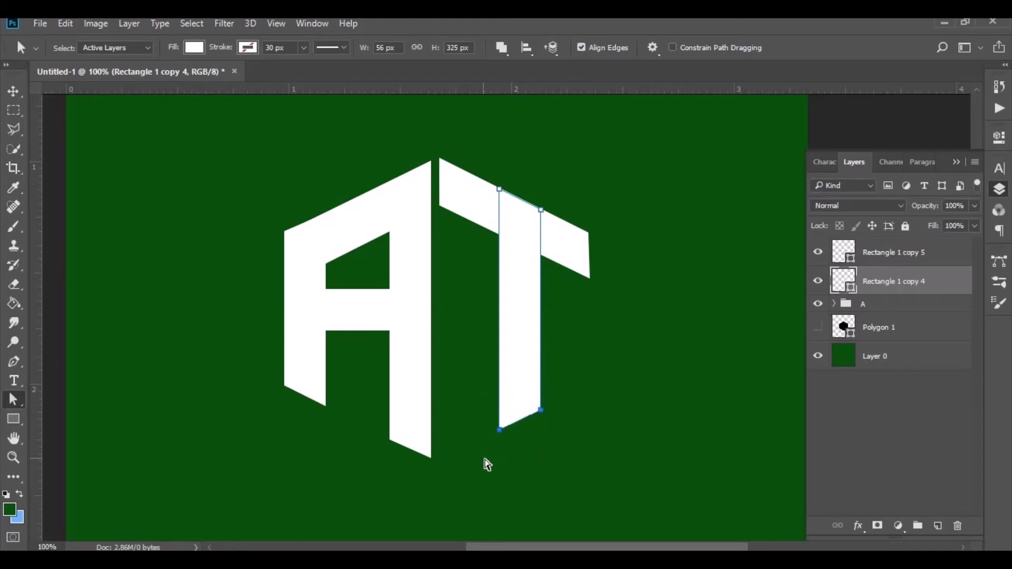
{"action": "key", "text": "Down"}
{"action": "key", "text": "Down"}
{"action": "key", "text": "Down"}
{"action": "key", "text": "Down"}
{"action": "key", "text": "Down"}
{"action": "key", "text": "Down"}
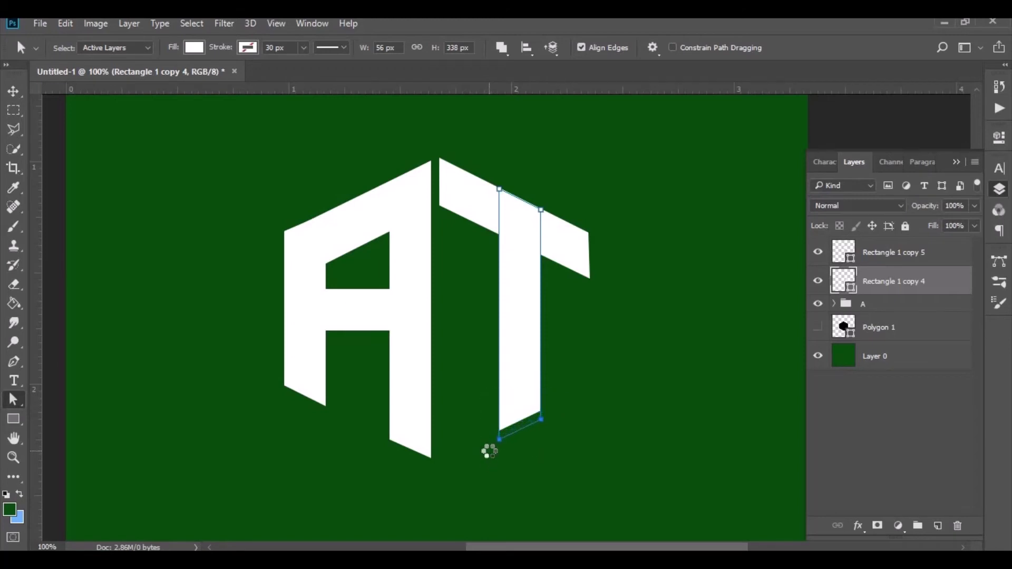
{"action": "key", "text": "Down"}
{"action": "key", "text": "Down"}
{"action": "key", "text": "Down"}
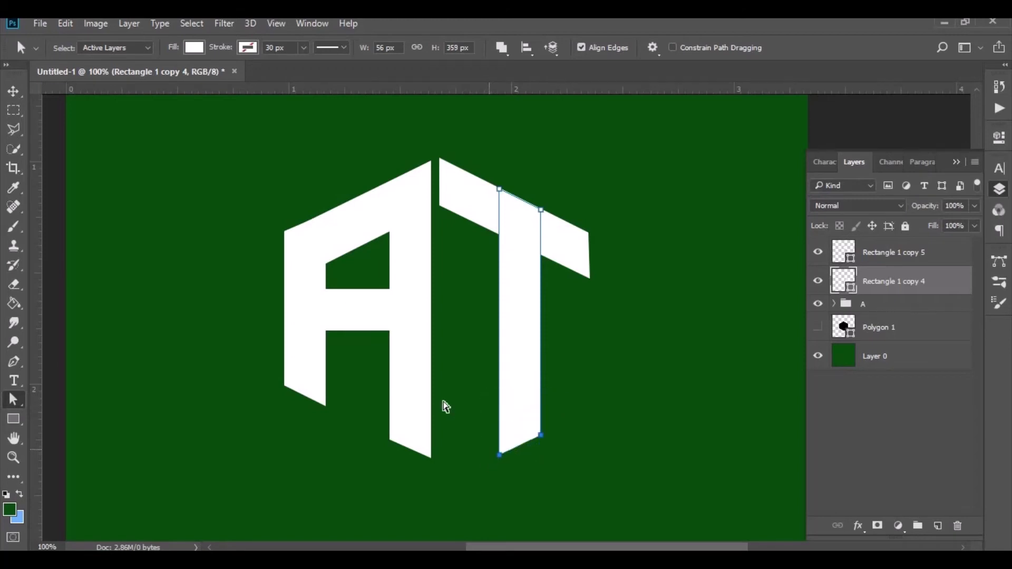
{"action": "left_click", "coordinate": [13, 91]}
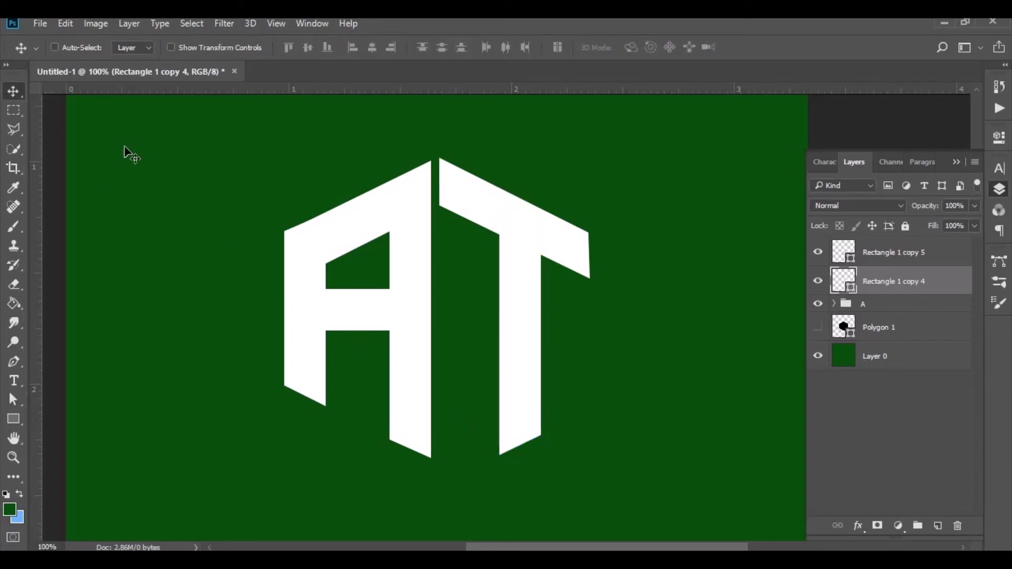